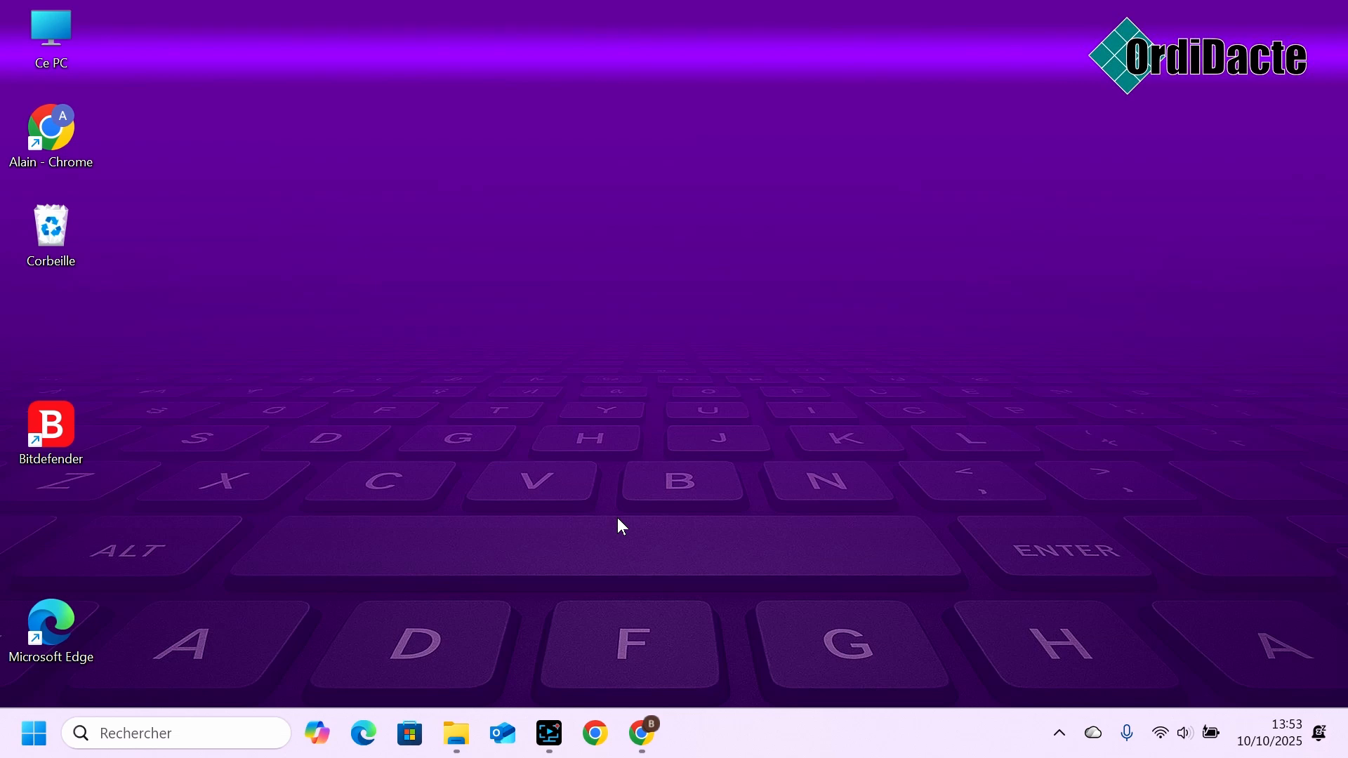
- Open Chrome in a maximized window and go to the Gmail inbox
click(596, 743)
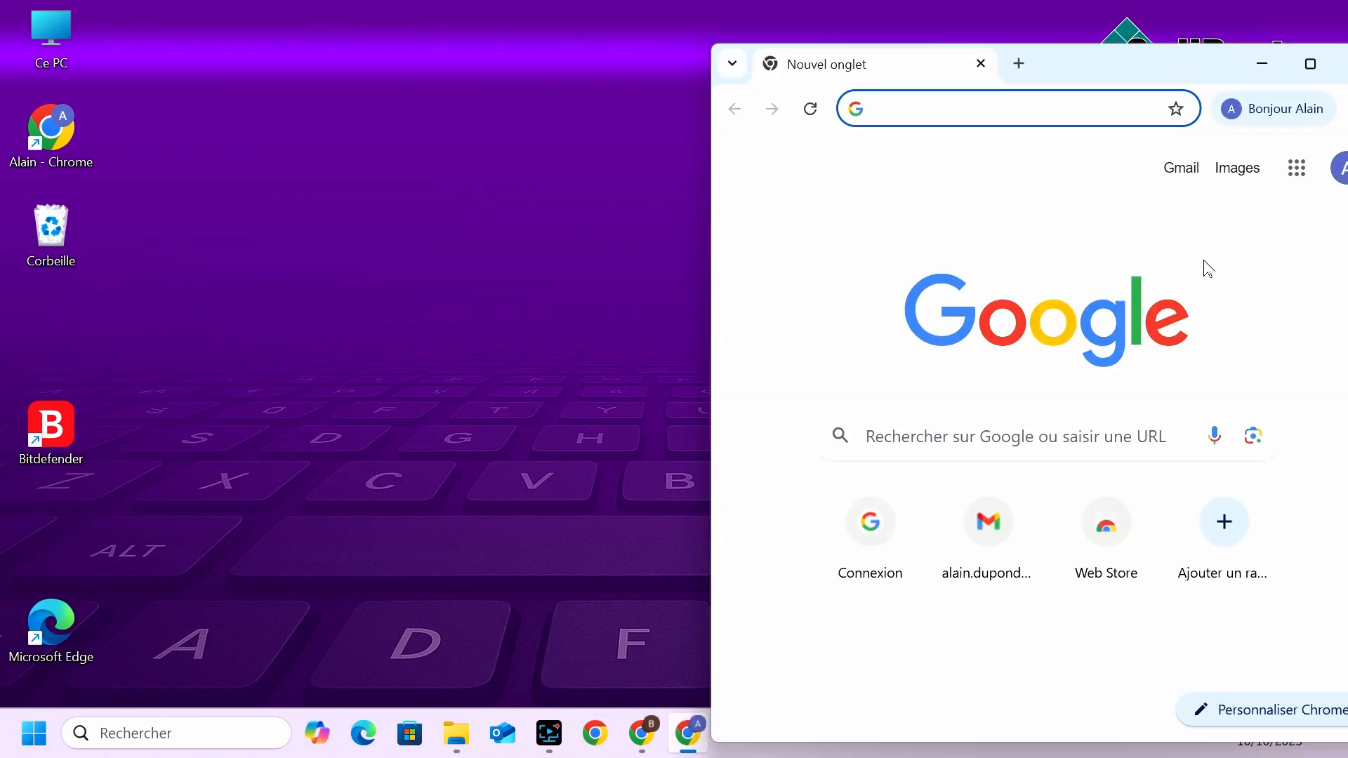
click(1308, 61)
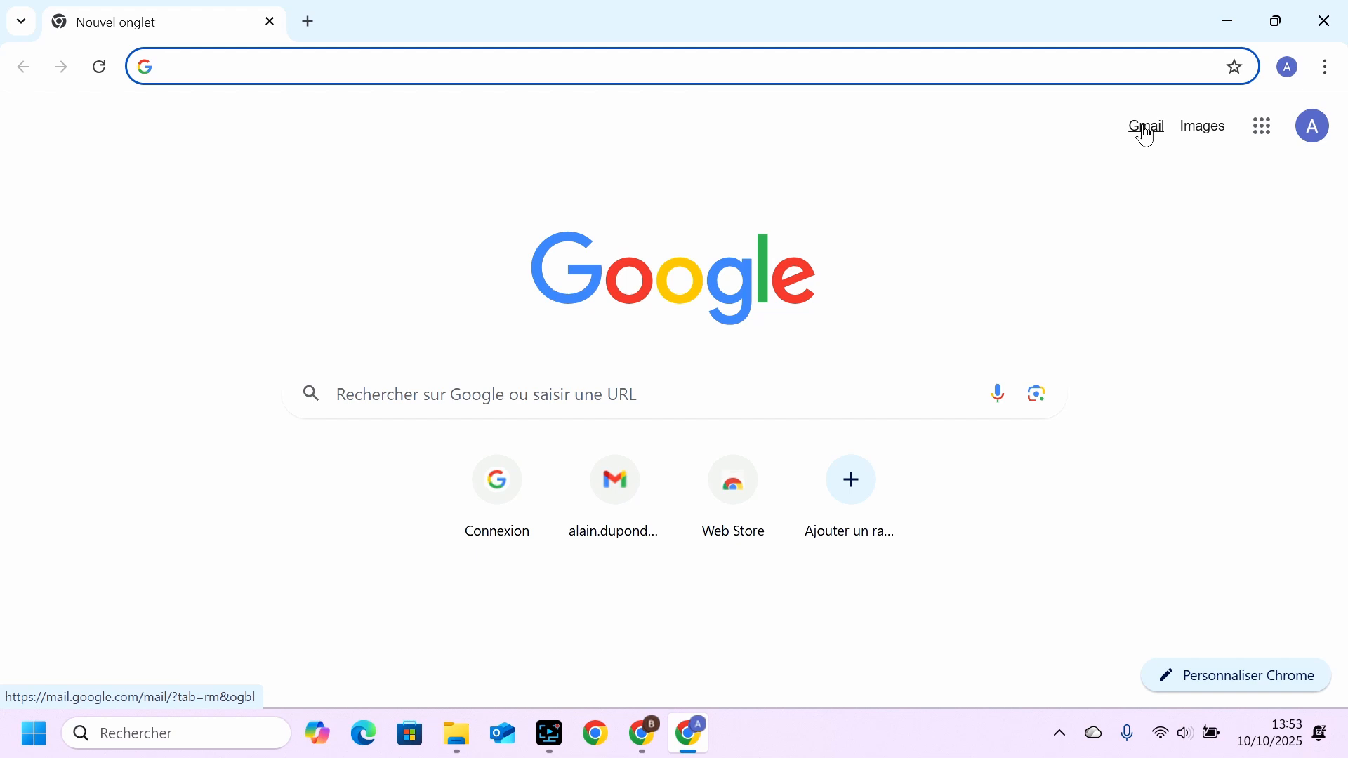
click(1268, 141)
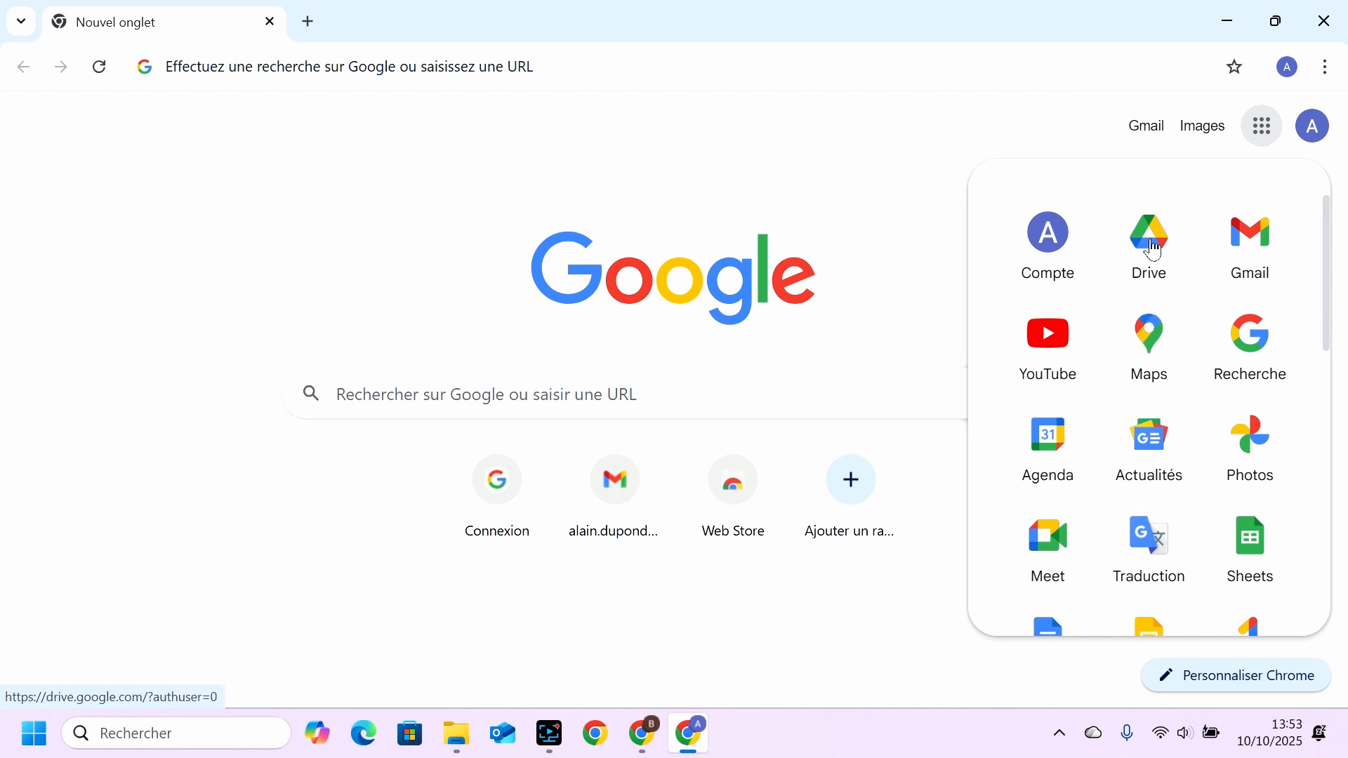
click(1262, 130)
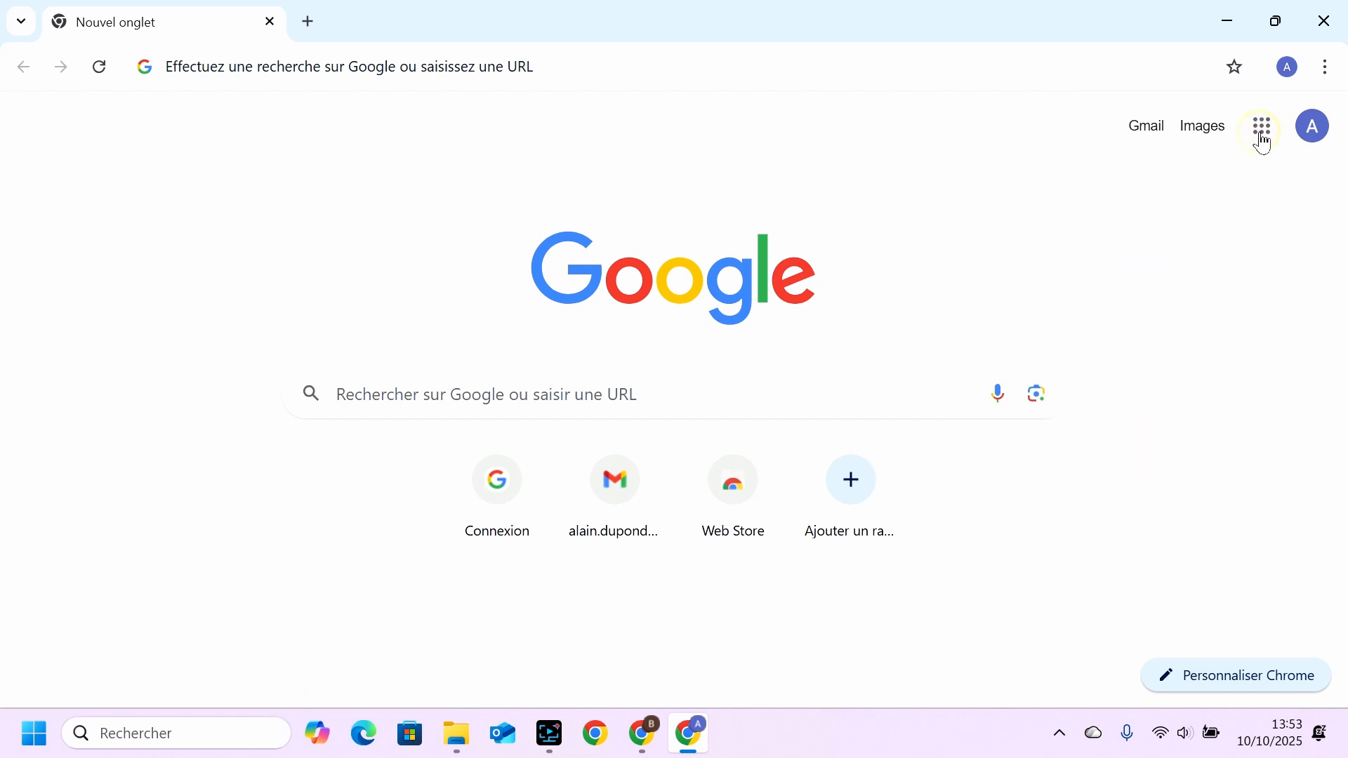
click(1142, 137)
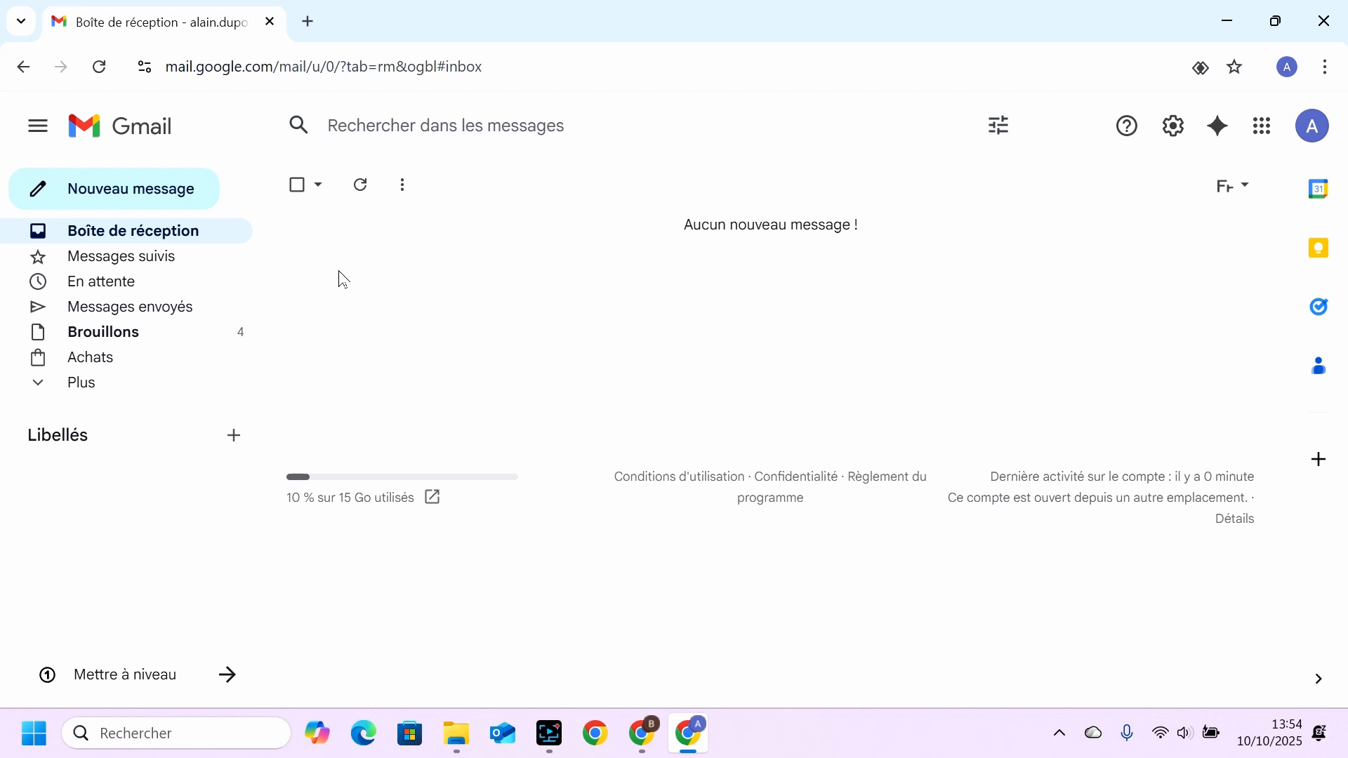
- Create a new message in the enlarged compose window and enter the recipient's e-mail address
click(144, 196)
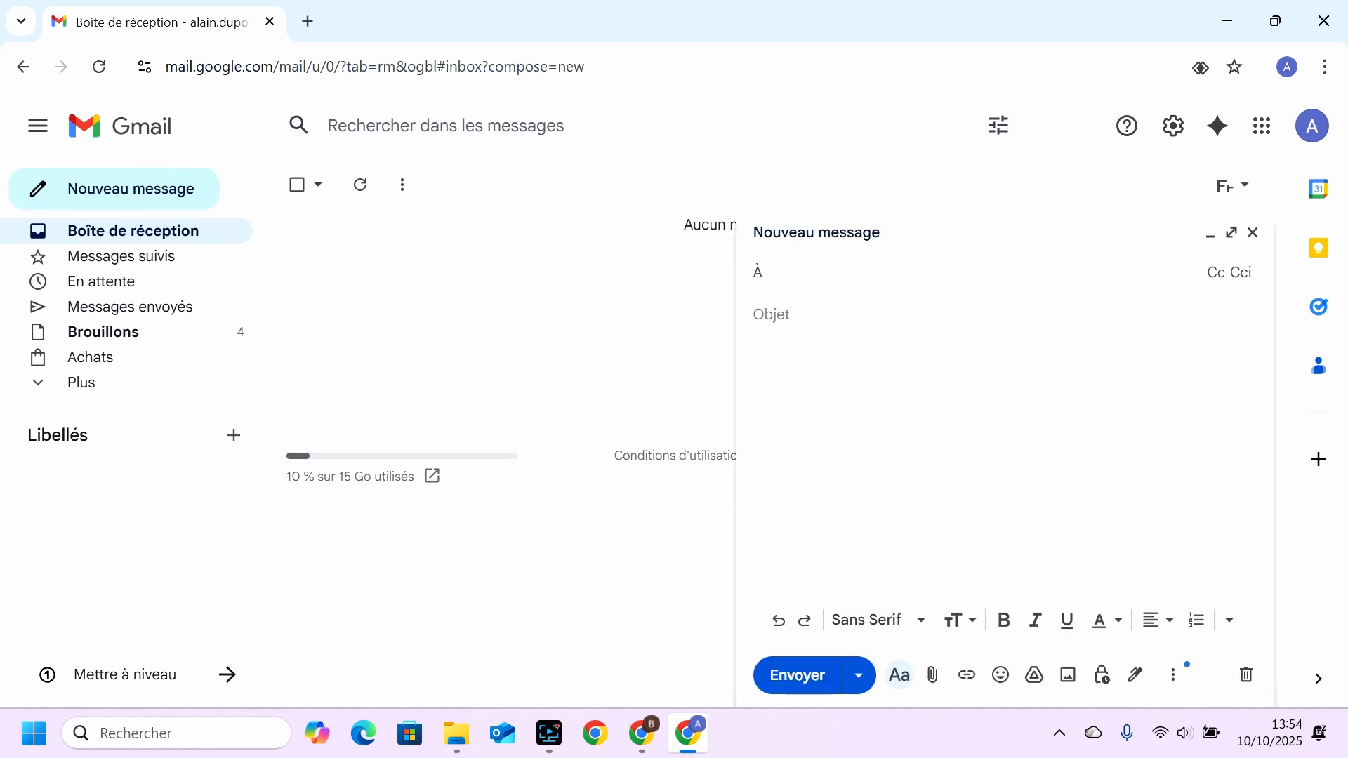
click(1235, 235)
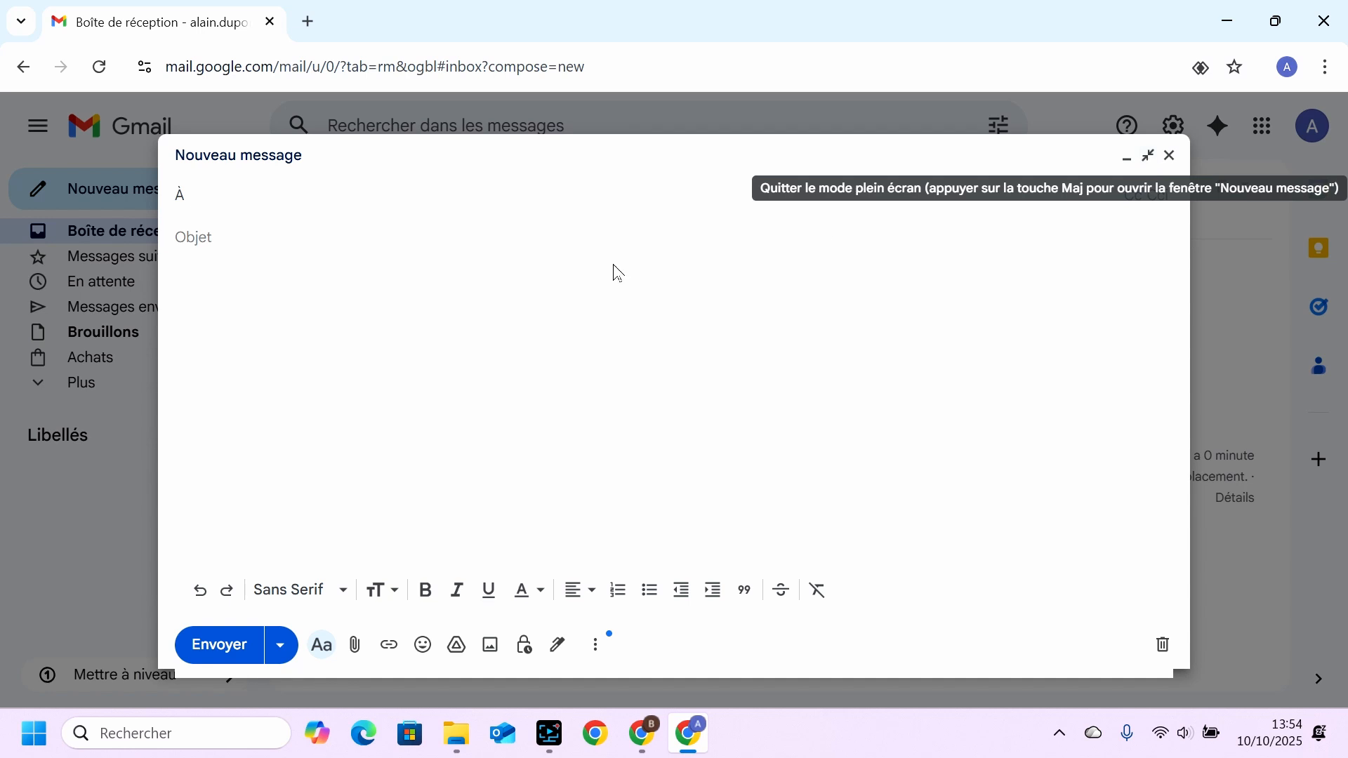
click(205, 200)
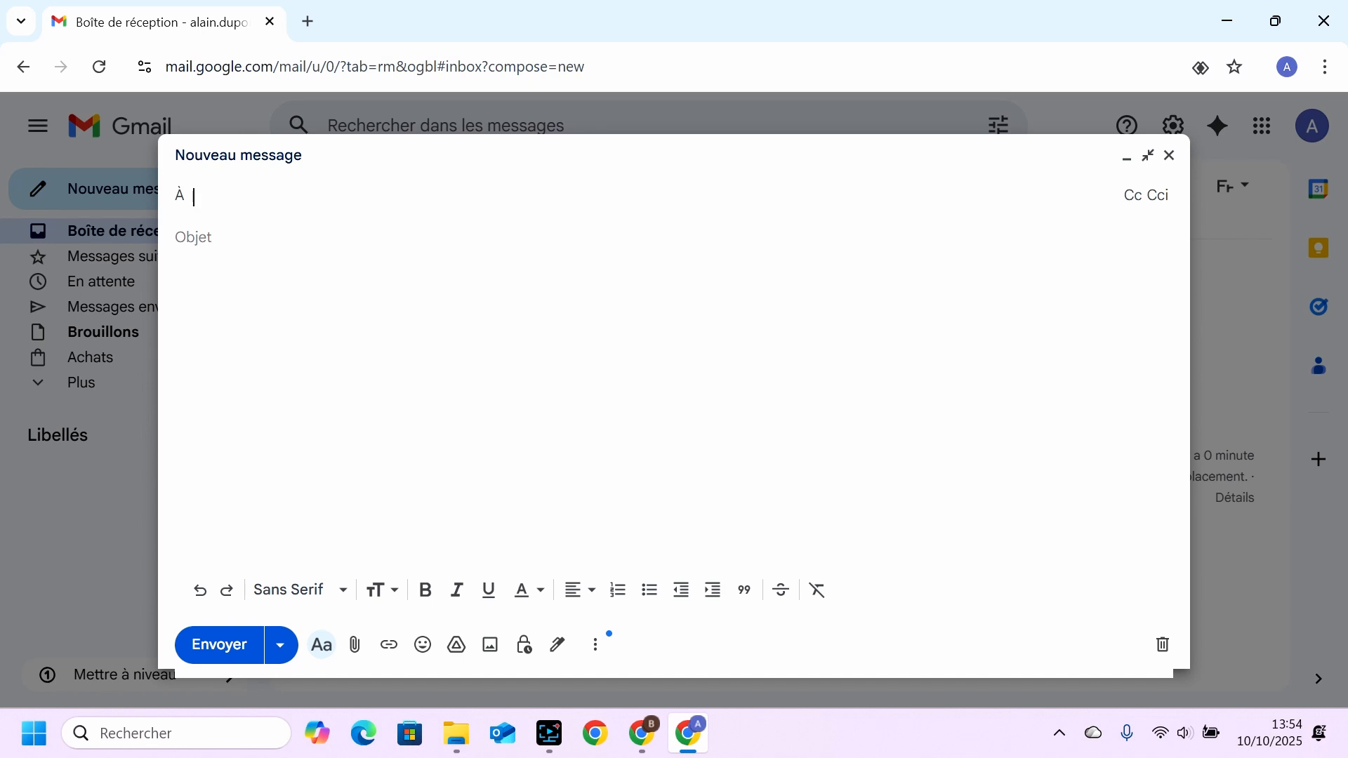
text(ber)
key(shift+Left)
key(shift+Left)
key(shift+Left)
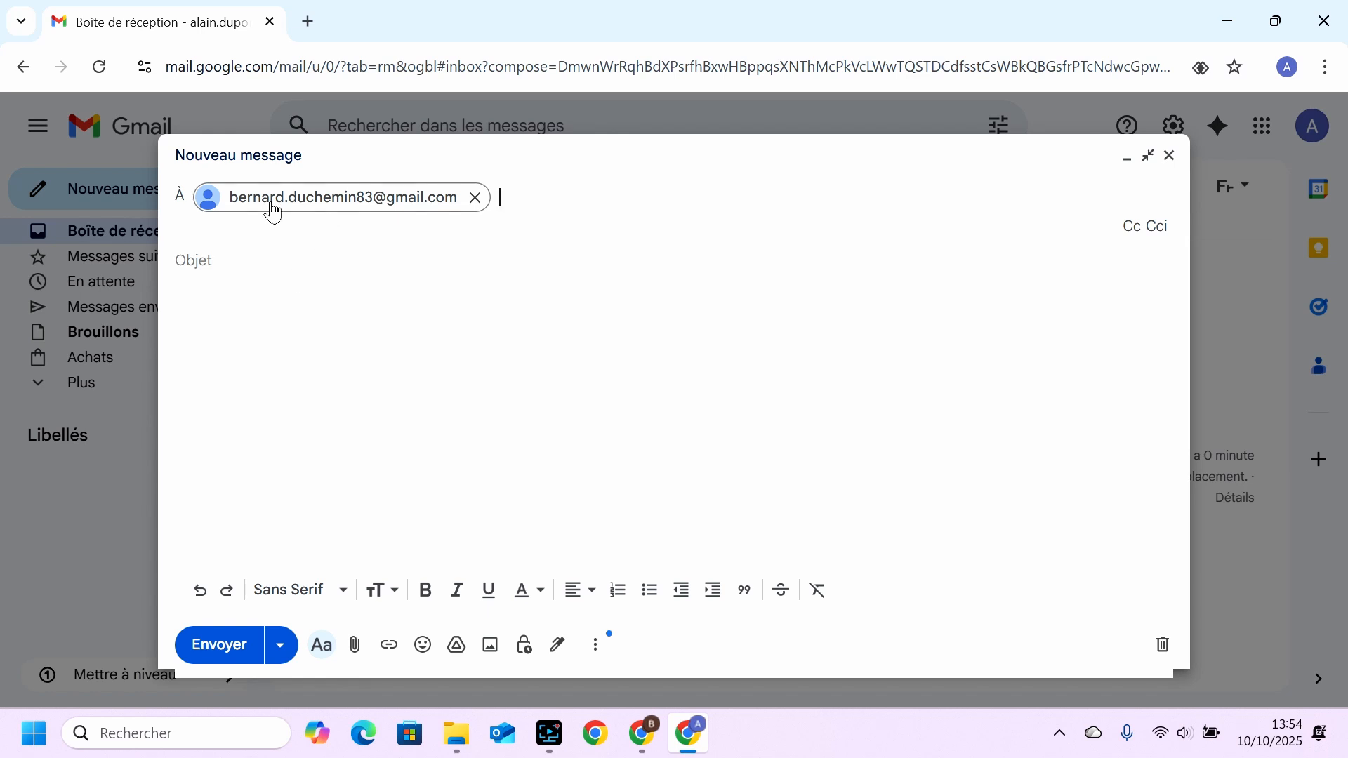
mouse_move(269, 206)
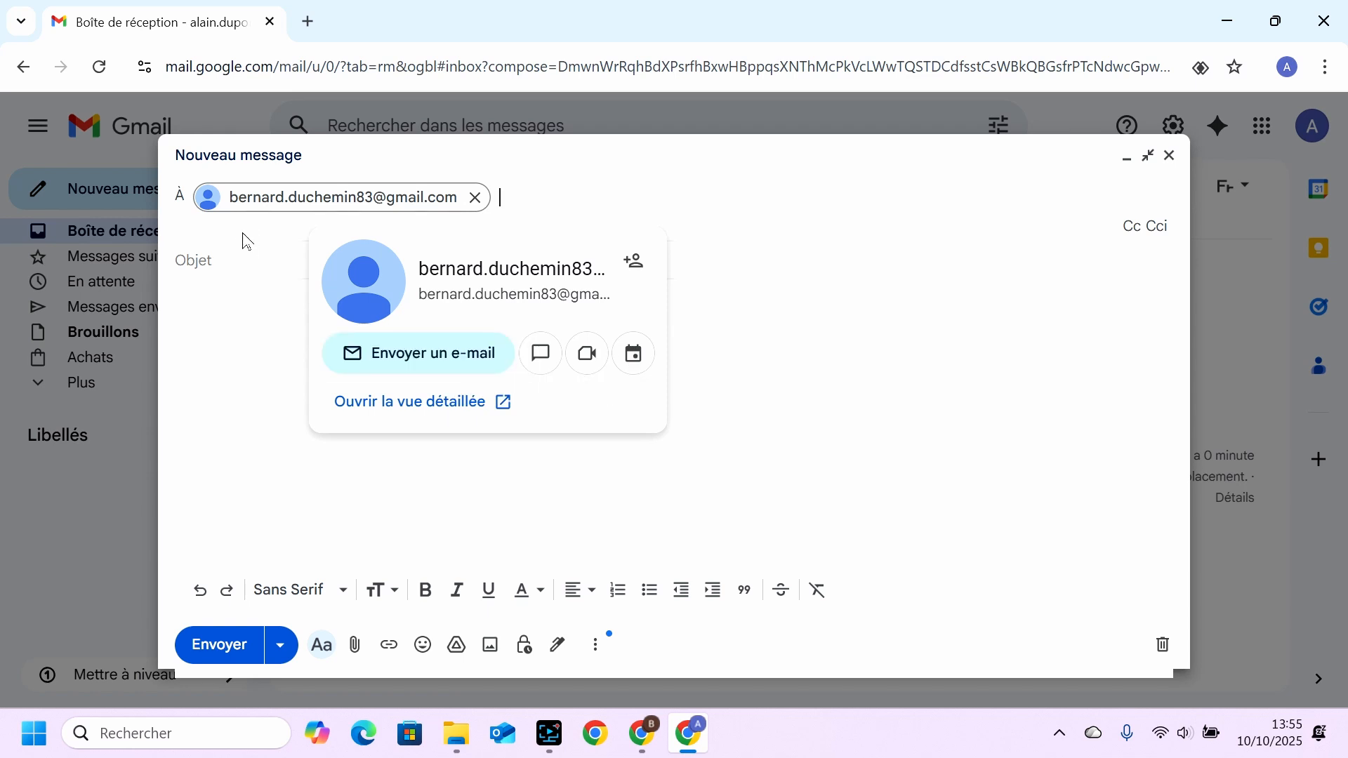
- Enter "merci de m'envoyer des photos" as the subject of the message
click(236, 261)
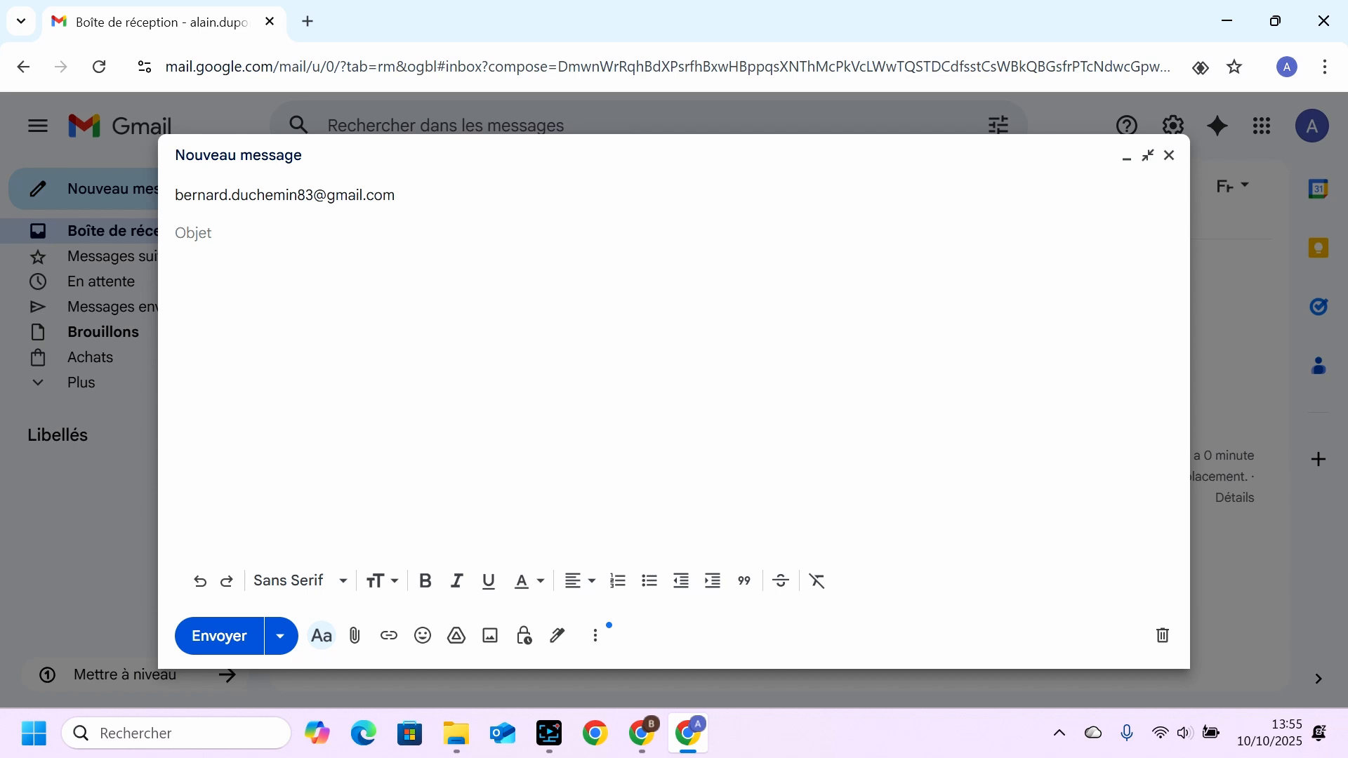
text(merci de m'envoyer des)
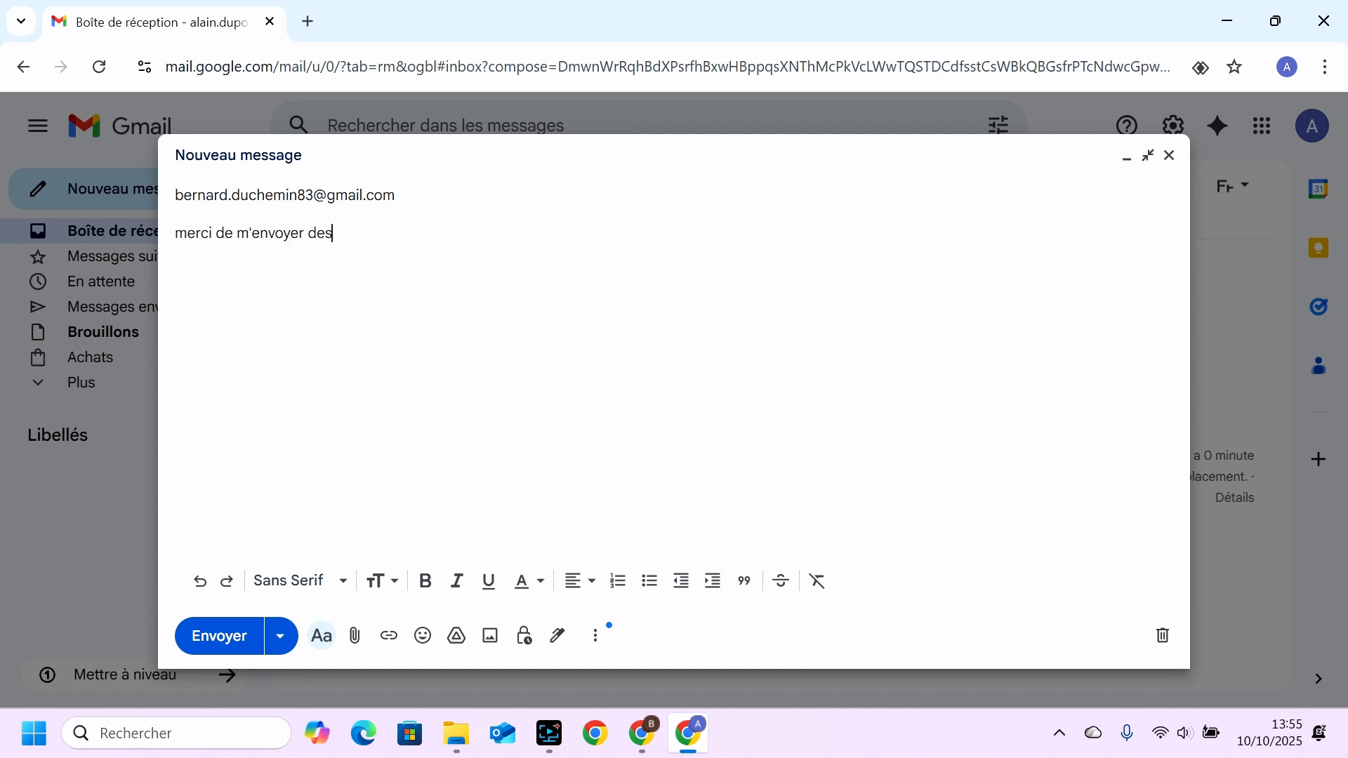
text( photos)
- Begin the message body with "Bonjour," and, after a blank line, "Depuis tes vacances, je n'ai pas encore reçu tes photos."
click(264, 285)
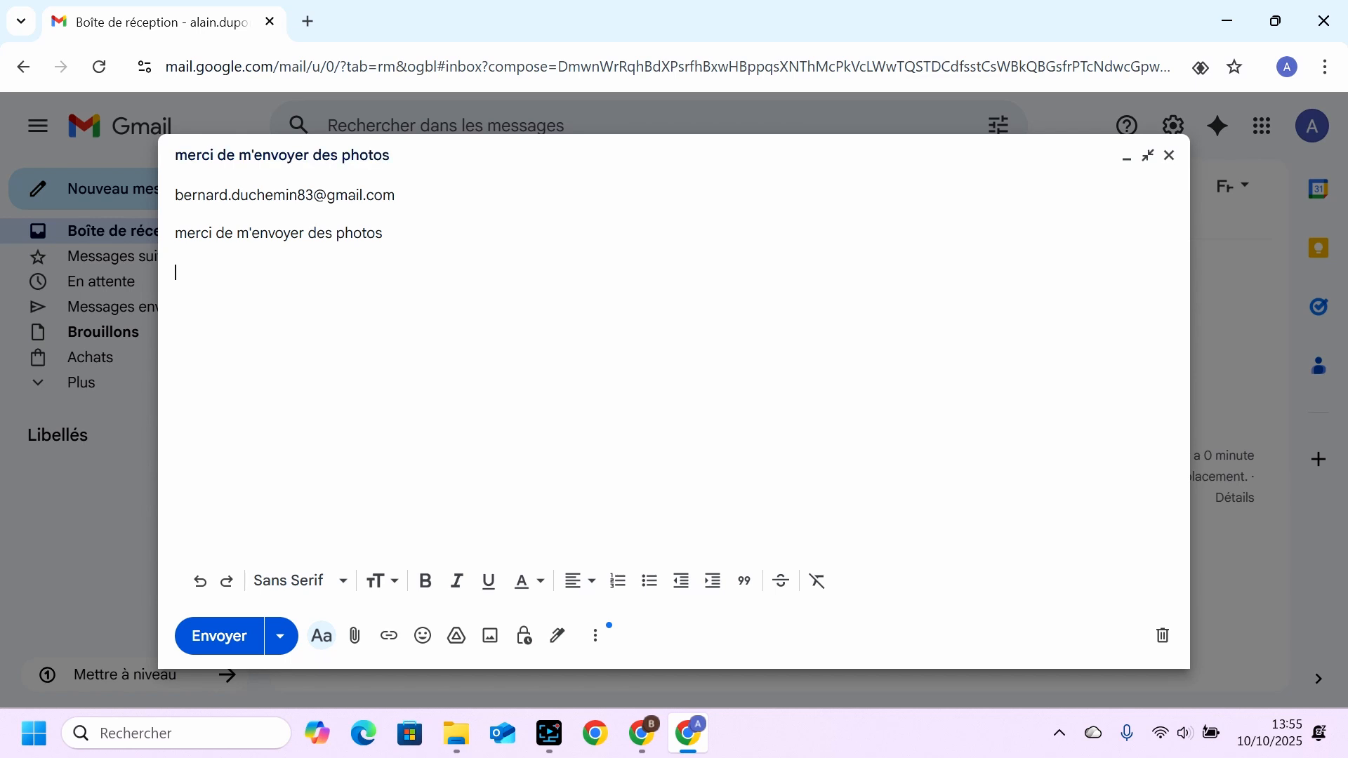
text(Bonjour,  )
text(Depuis tes )
text(vac)
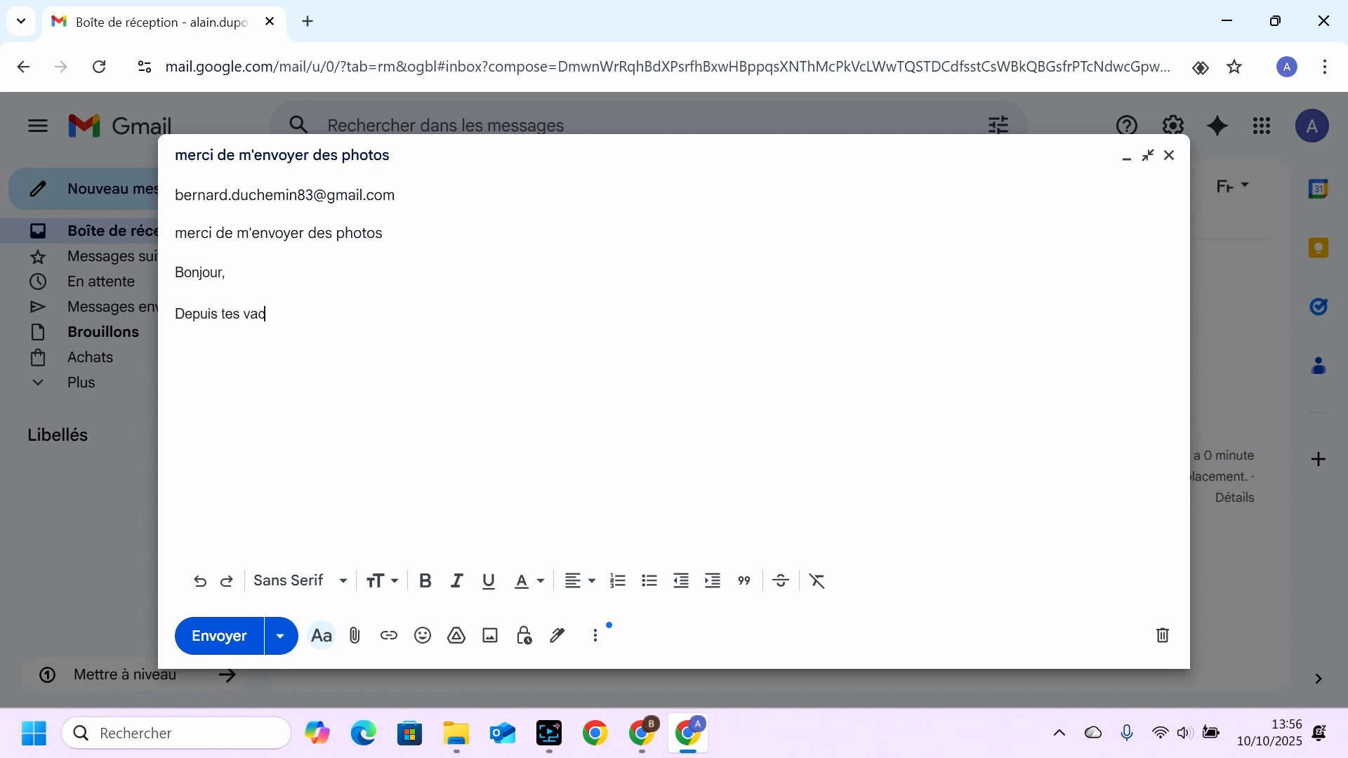
text(ances, je n'ai pas encore re)
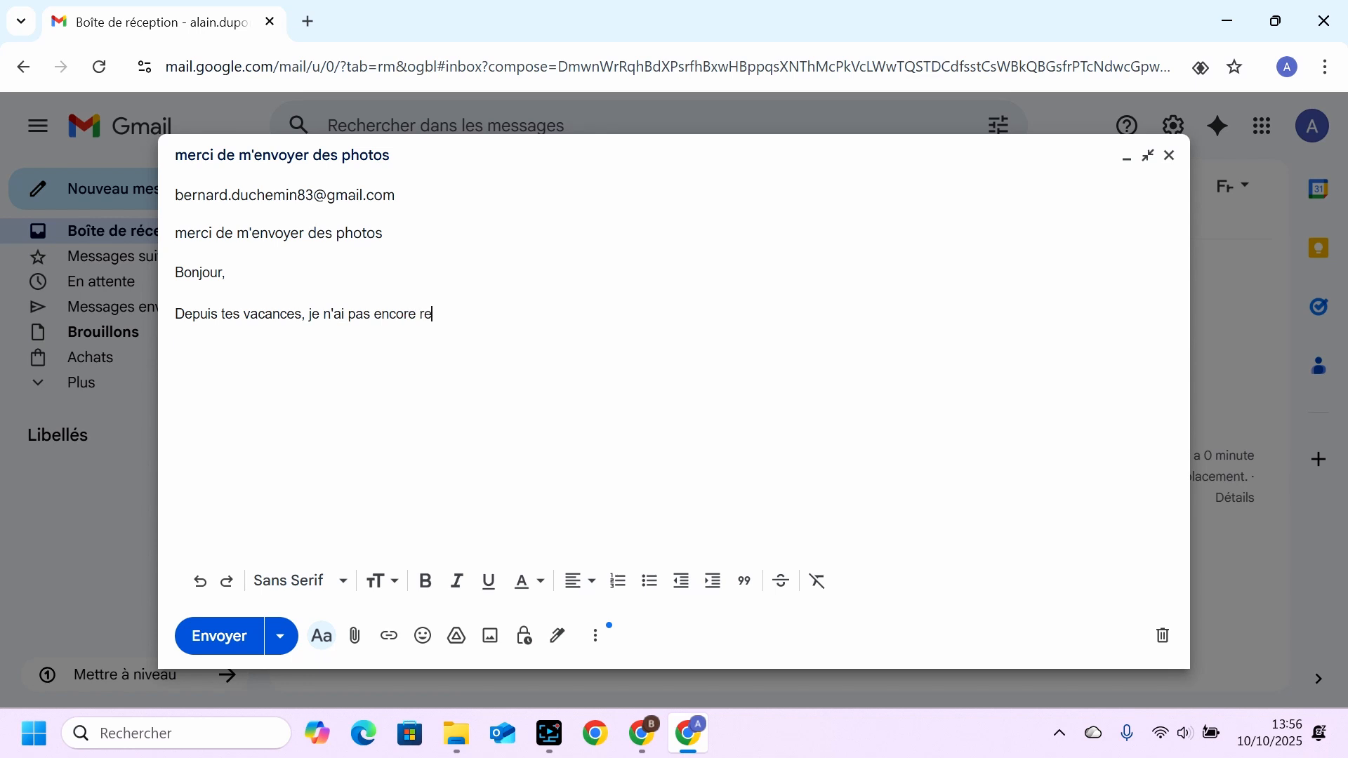
text(çu tes photos.)
- Add the line "Je suis impatient..." and close the message with "Cordialement," and the sender's first name, separated by blank lines
key(Return)
text(Je suis impatien)
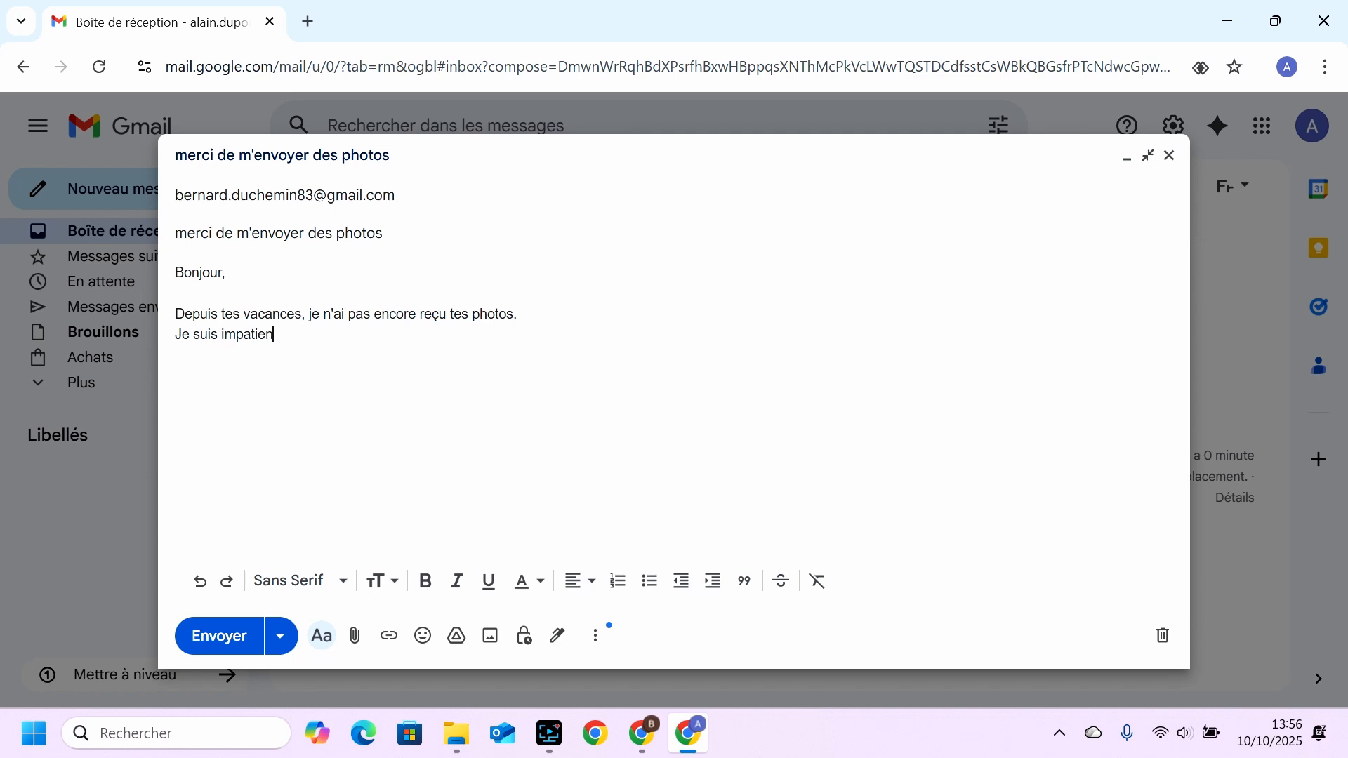
text(t...)
key(Return)
key(Return)
text(CordialementBe)
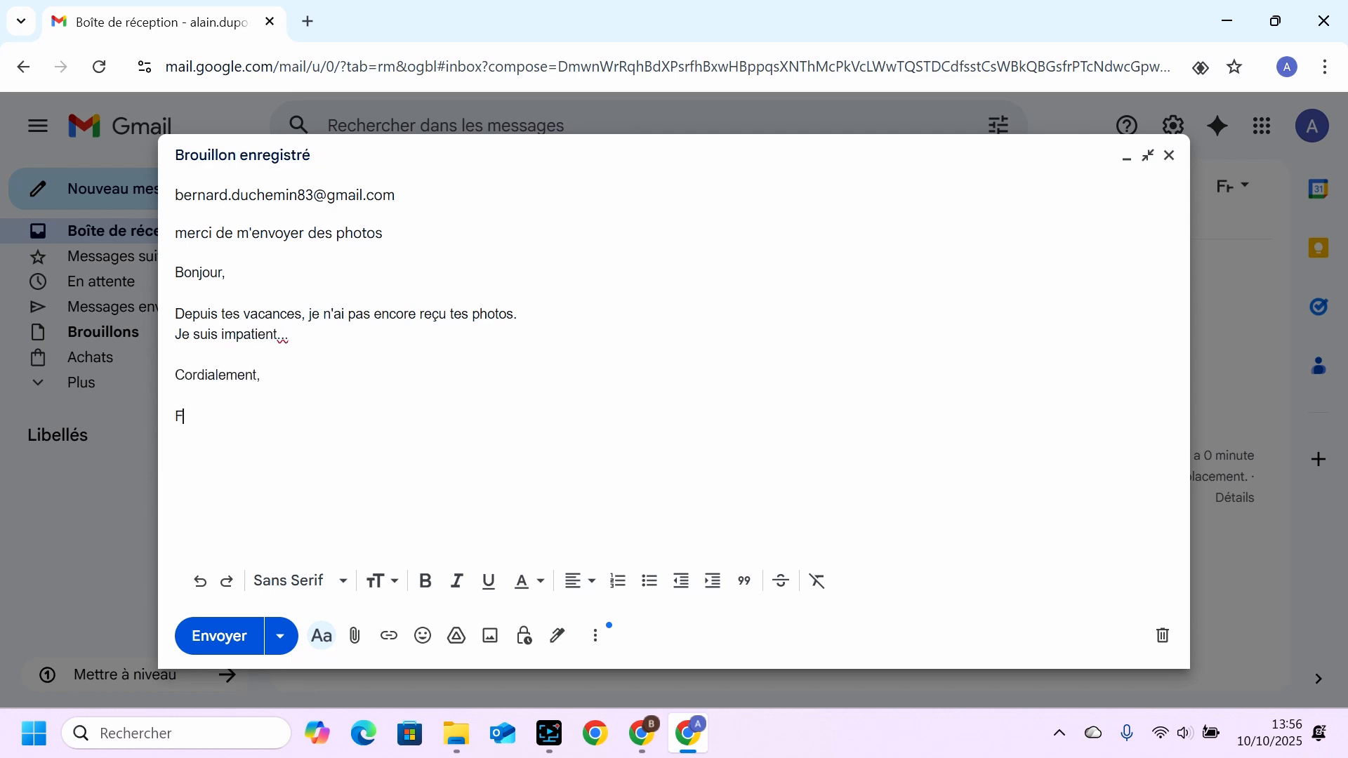
key(BackSpace)
key(BackSpace)
text(Alain)
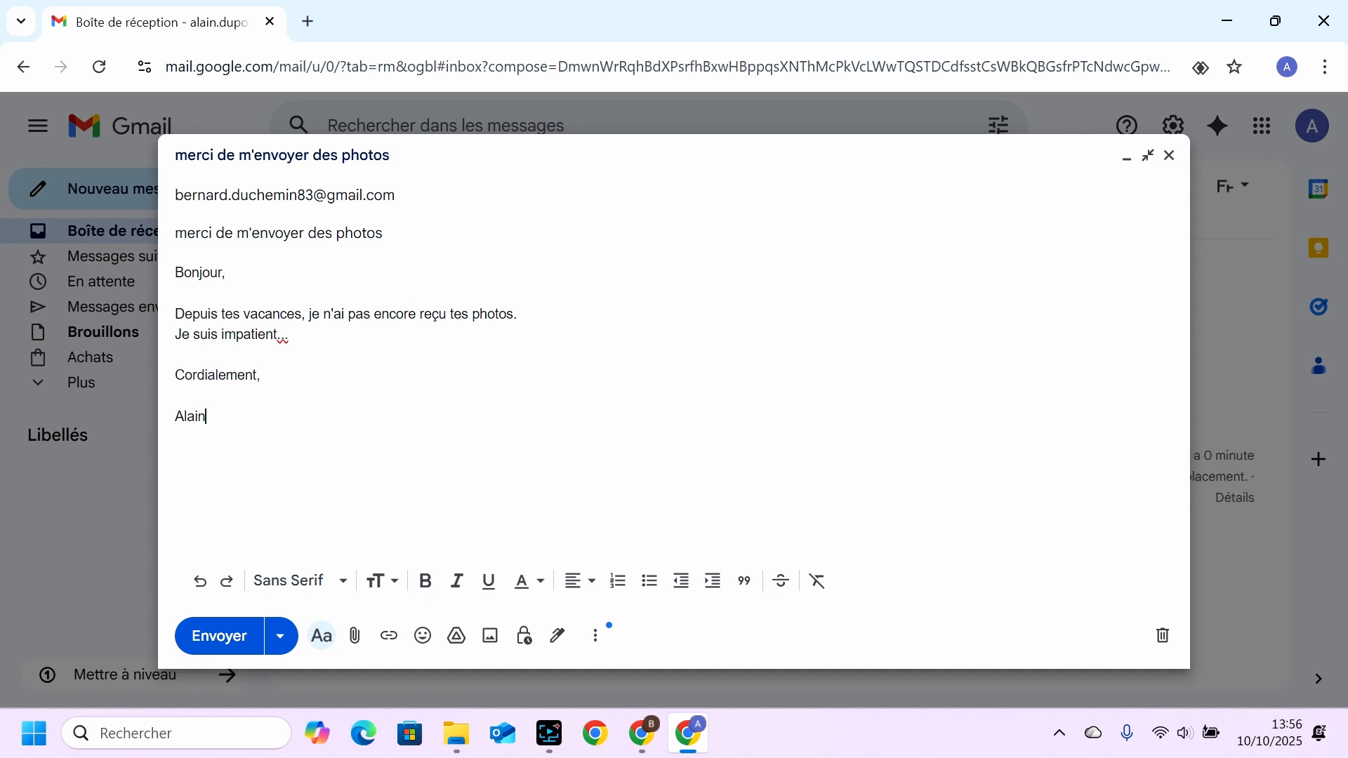
- Format "Je suis impatient..." in bold italics with a yellow background and send the message
drag(316, 339, 175, 347)
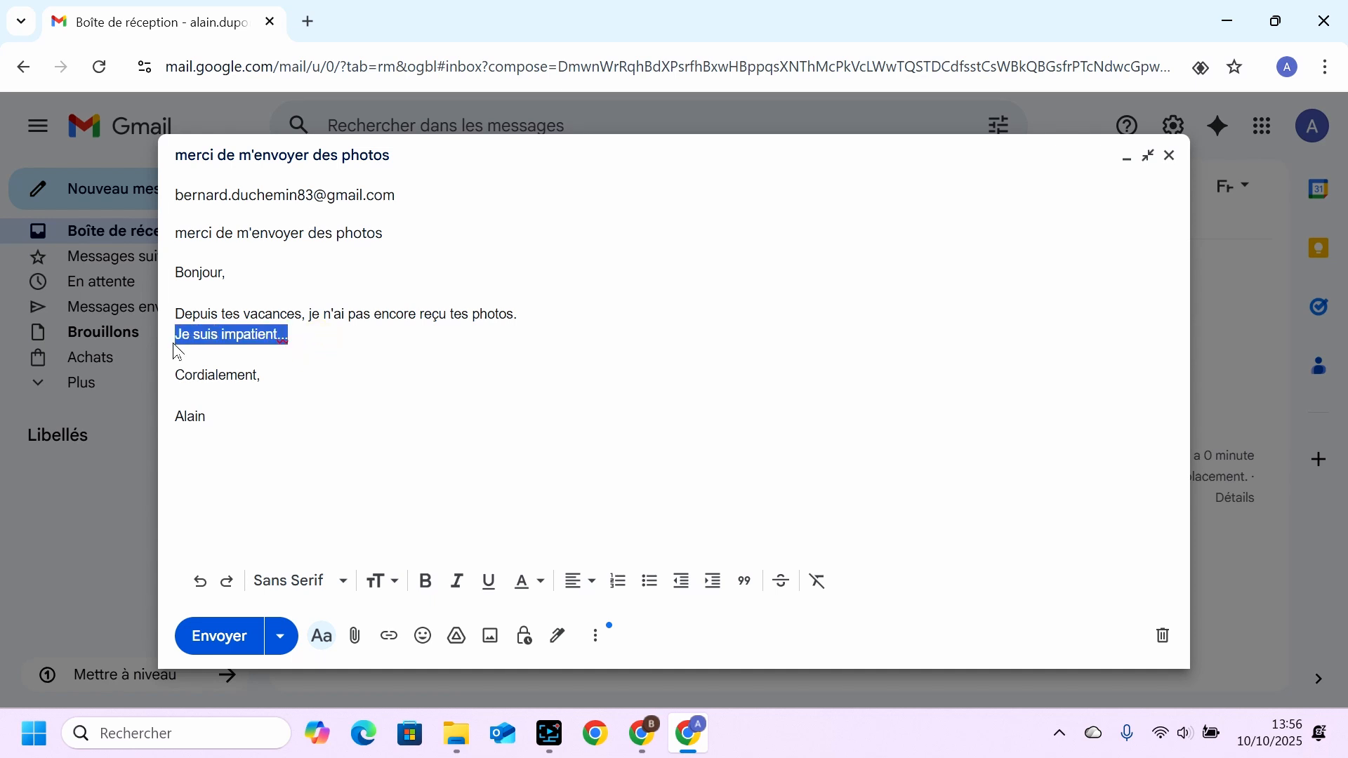
click(427, 583)
click(457, 583)
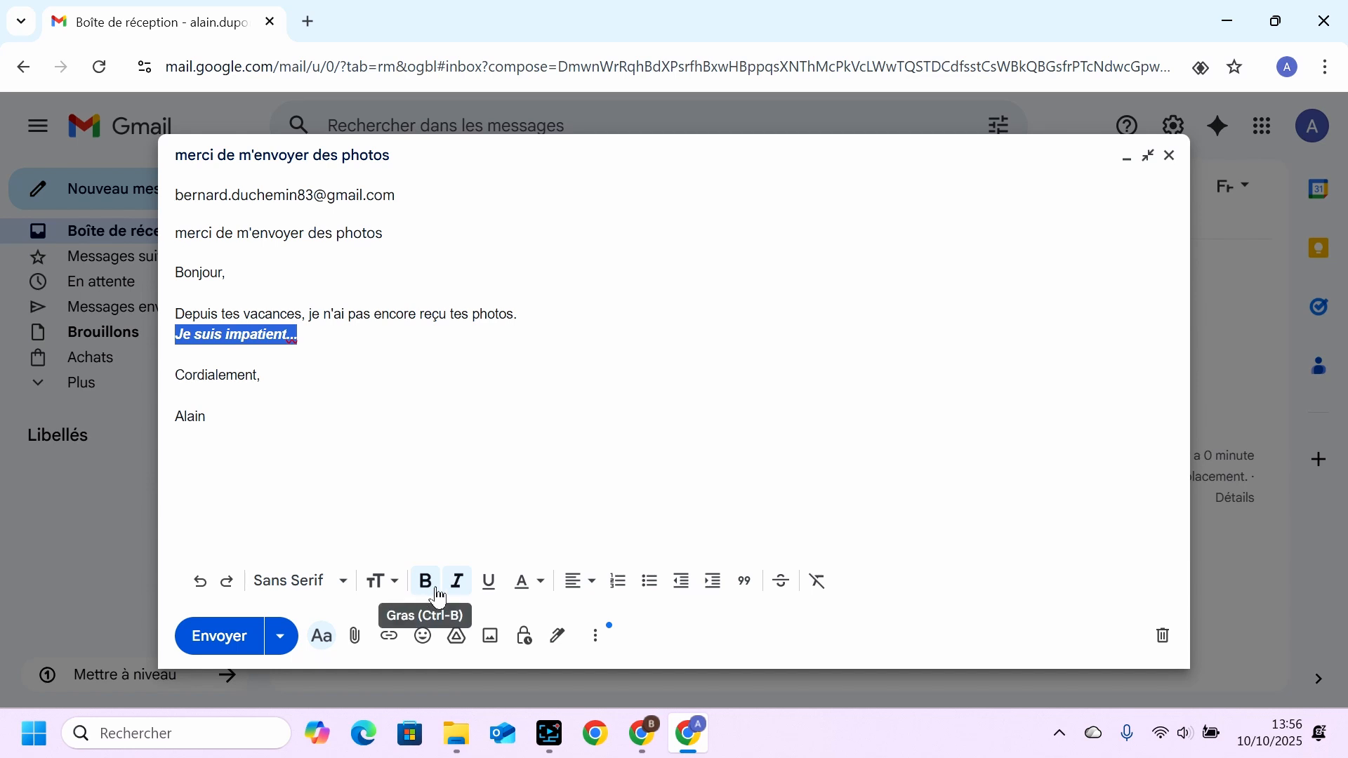
click(541, 596)
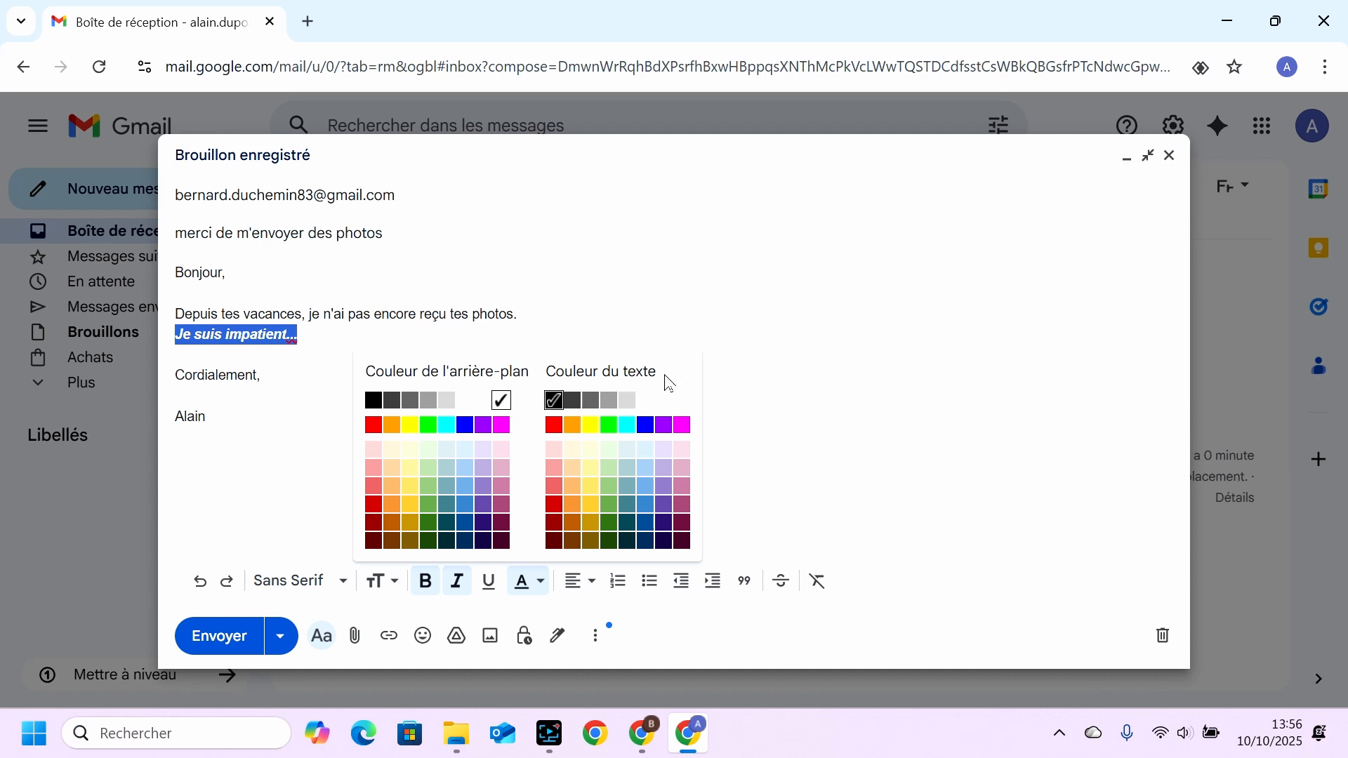
click(410, 425)
click(359, 347)
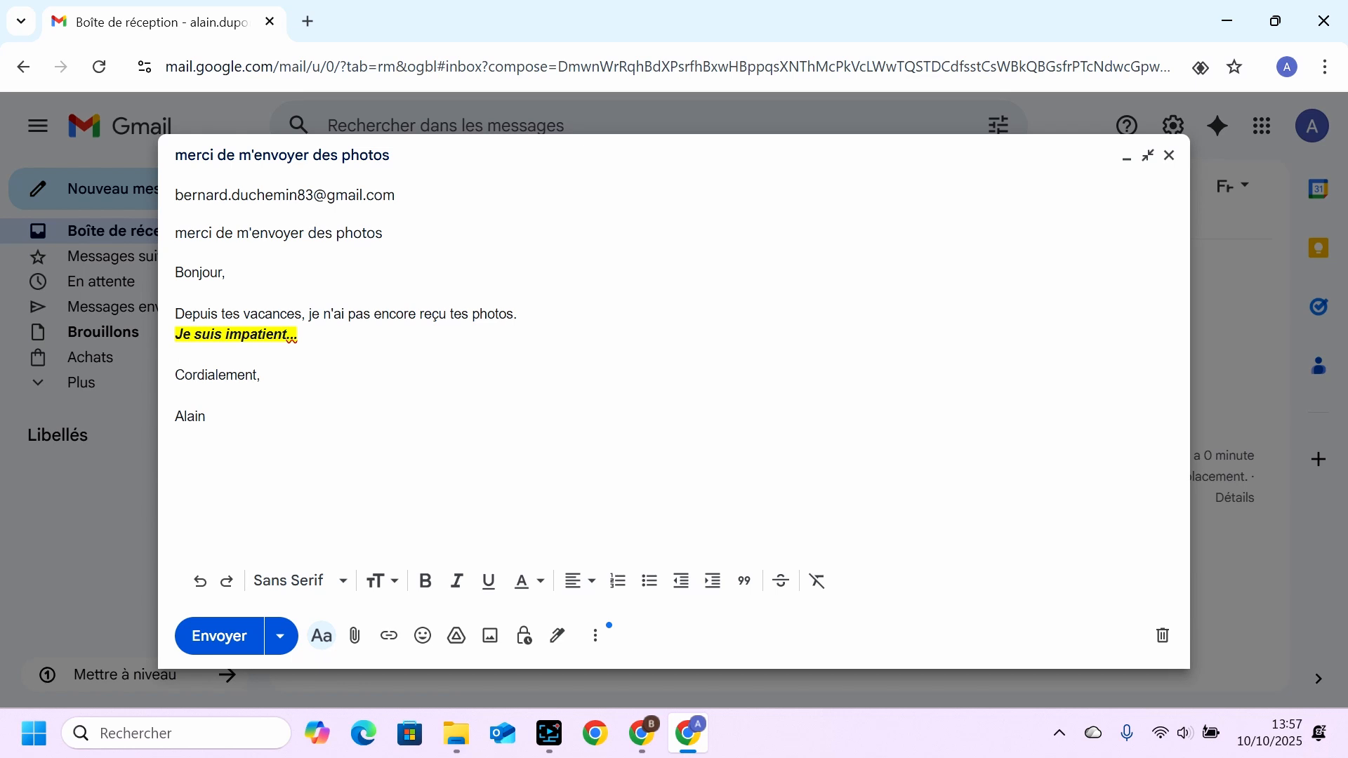
click(224, 642)
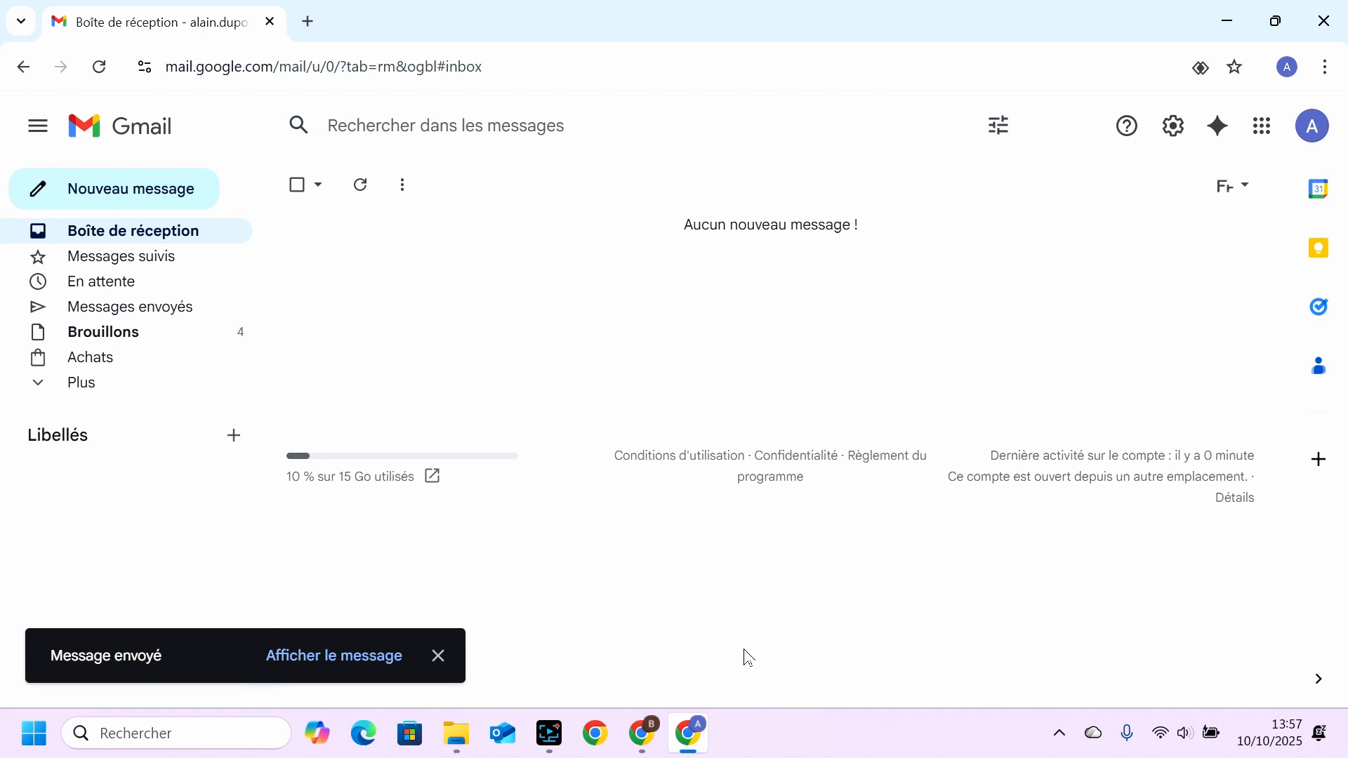
- Switch to the recipient's Gmail window and add the sender of the new message to the contacts
mouse_move(651, 739)
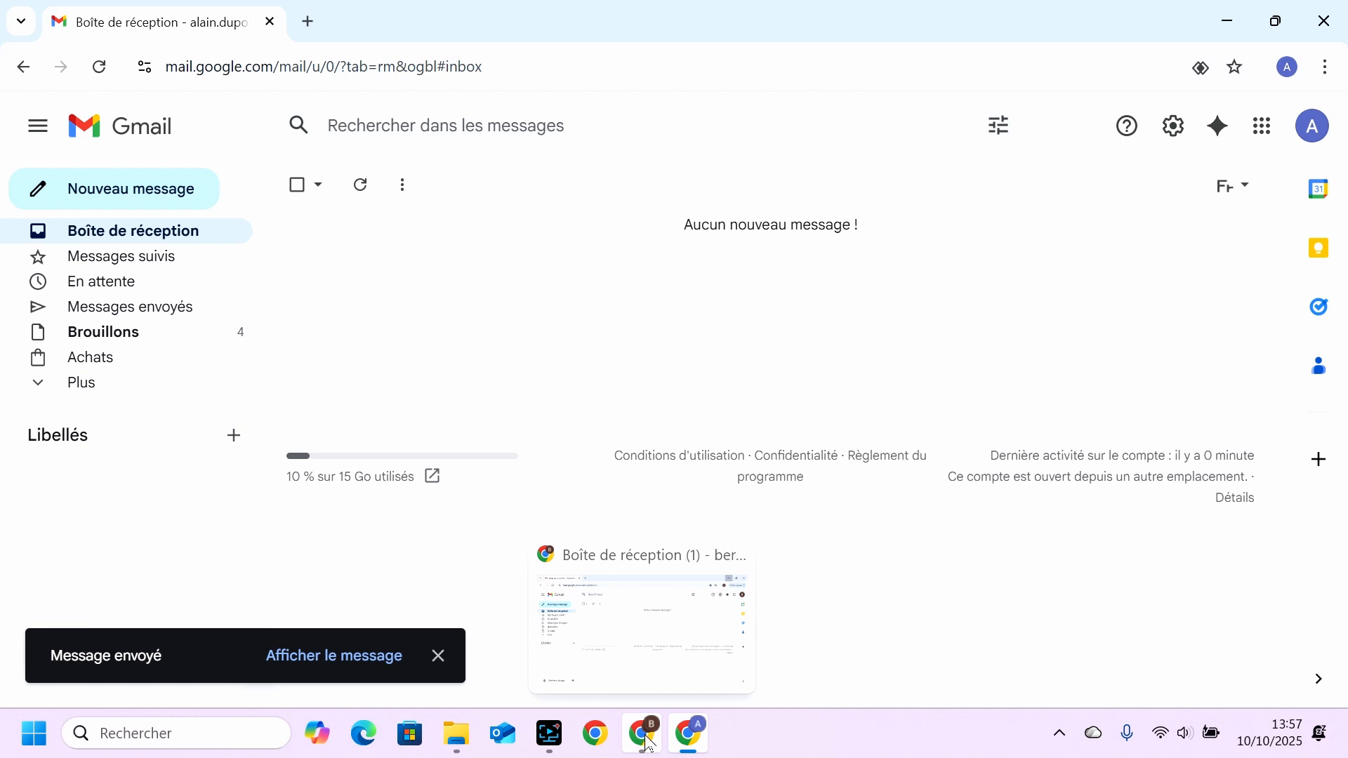
click(649, 743)
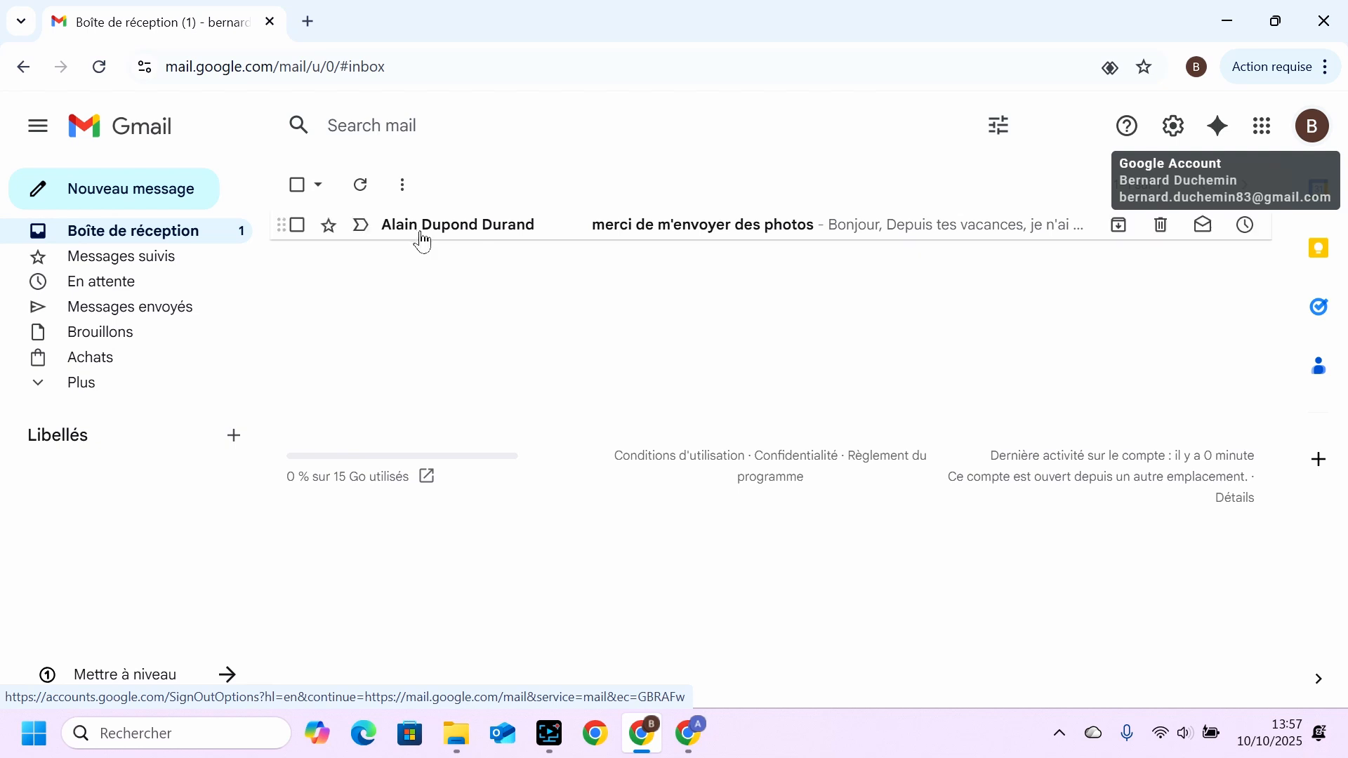
mouse_move(428, 231)
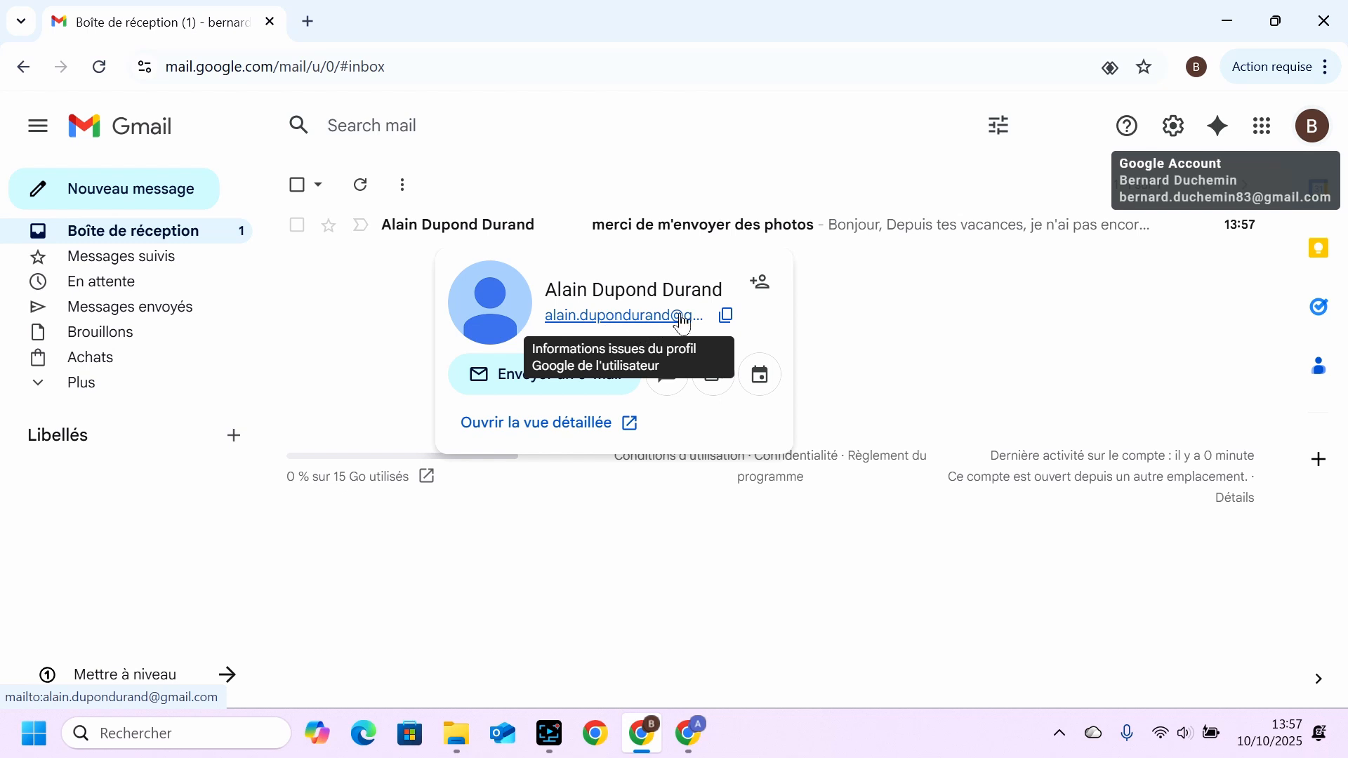
click(766, 285)
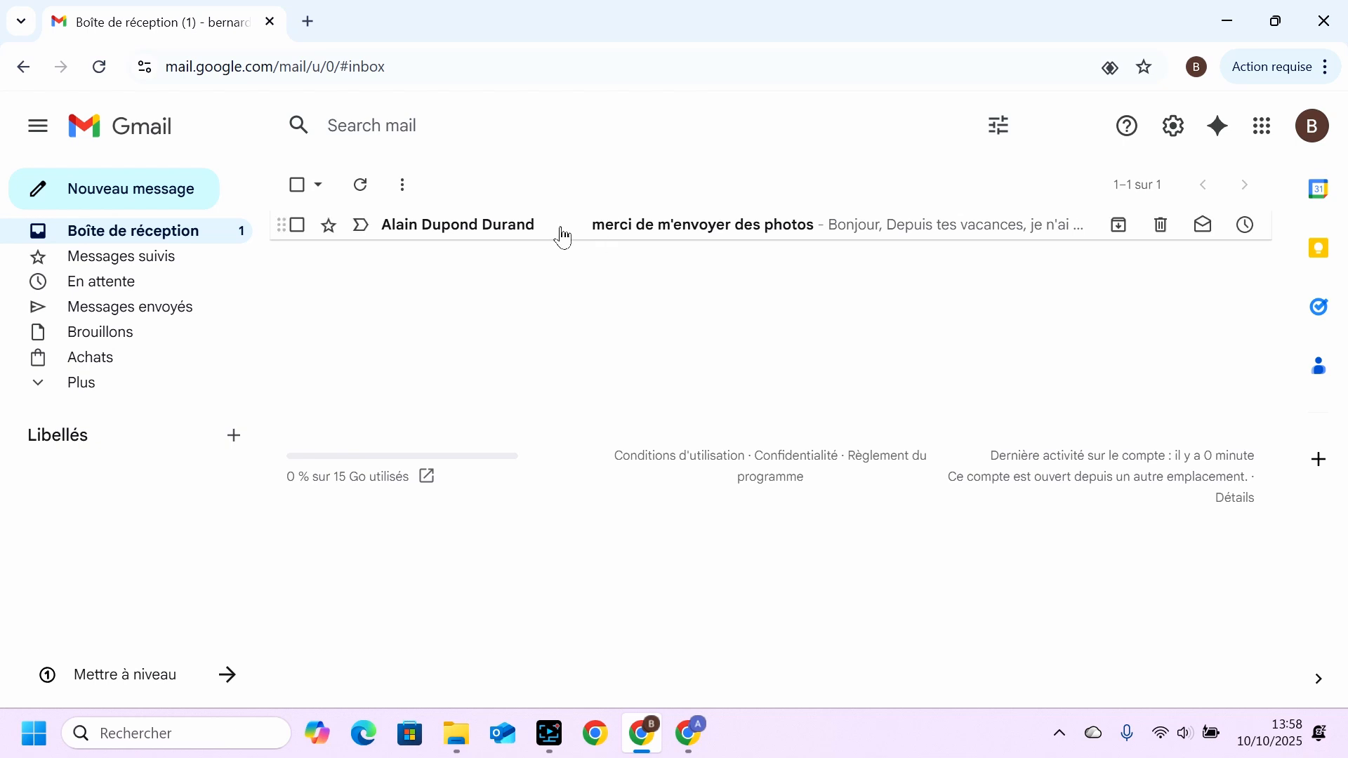
- Open the received message "merci de m'envoyer des photos" and dismiss its translation suggestion
click(477, 238)
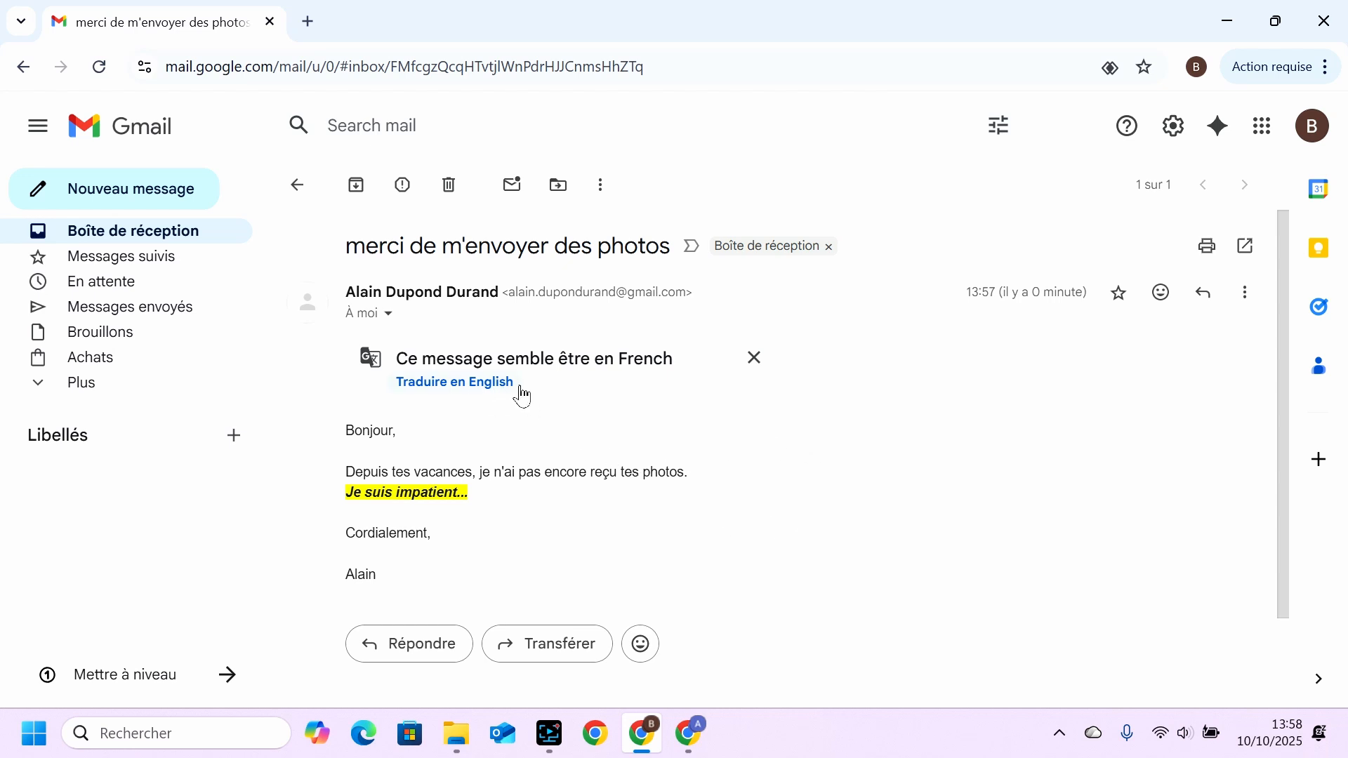
click(755, 359)
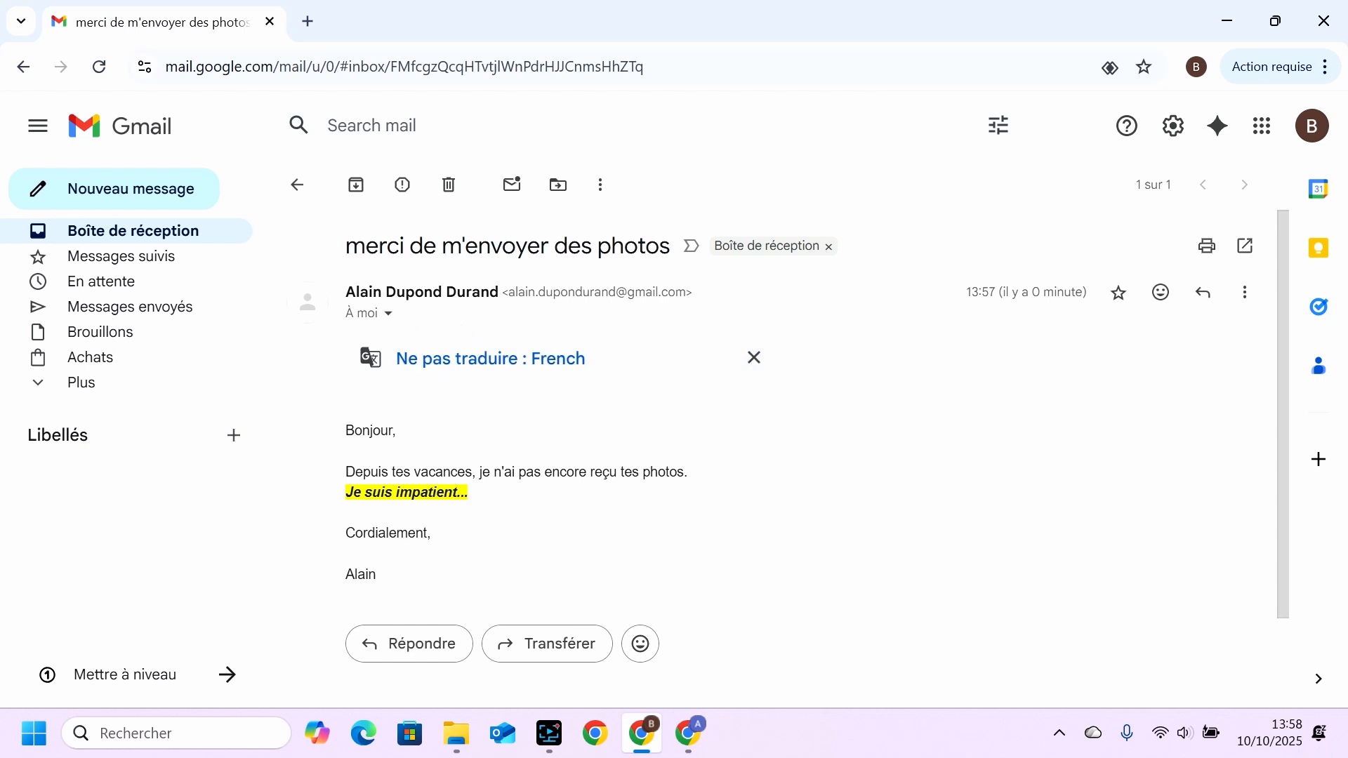
- Examine the received message's header details, including sender address, recipient, date and security
mouse_move(571, 293)
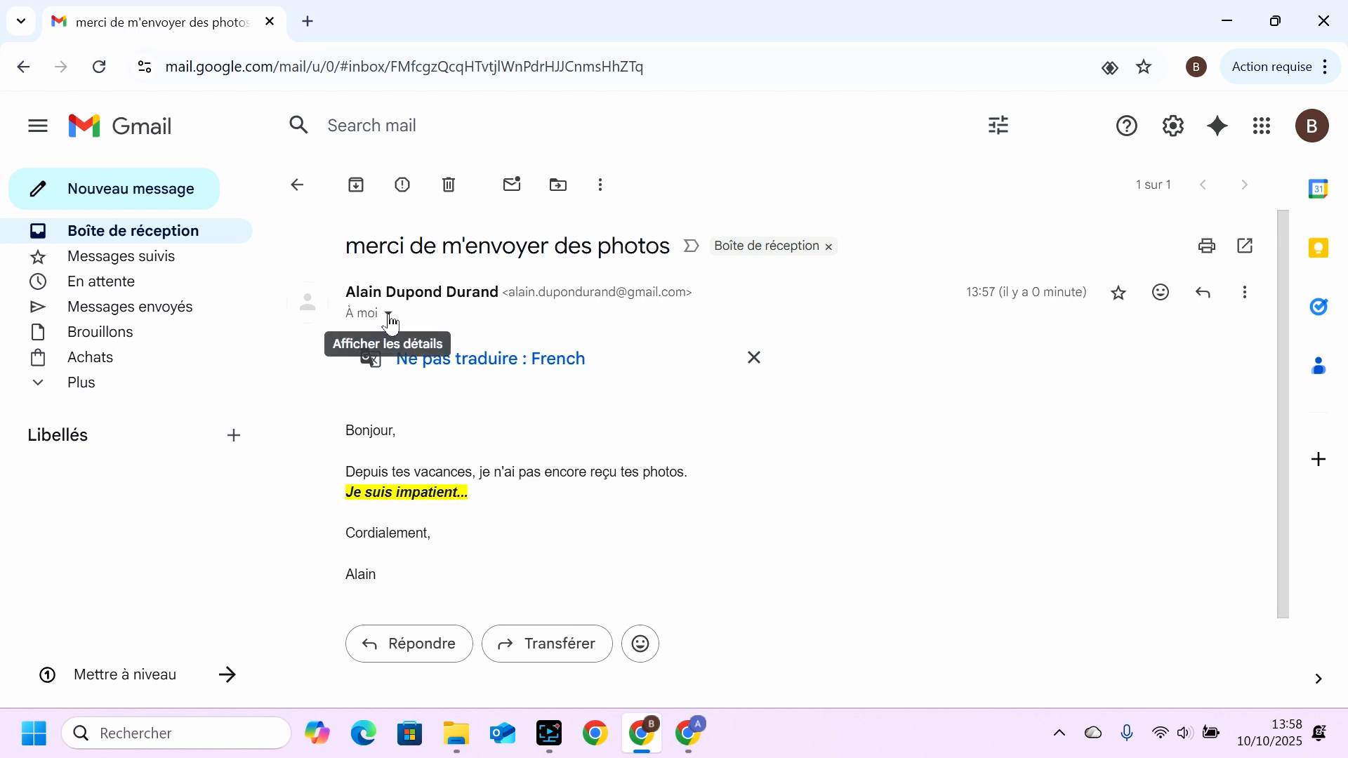
click(388, 317)
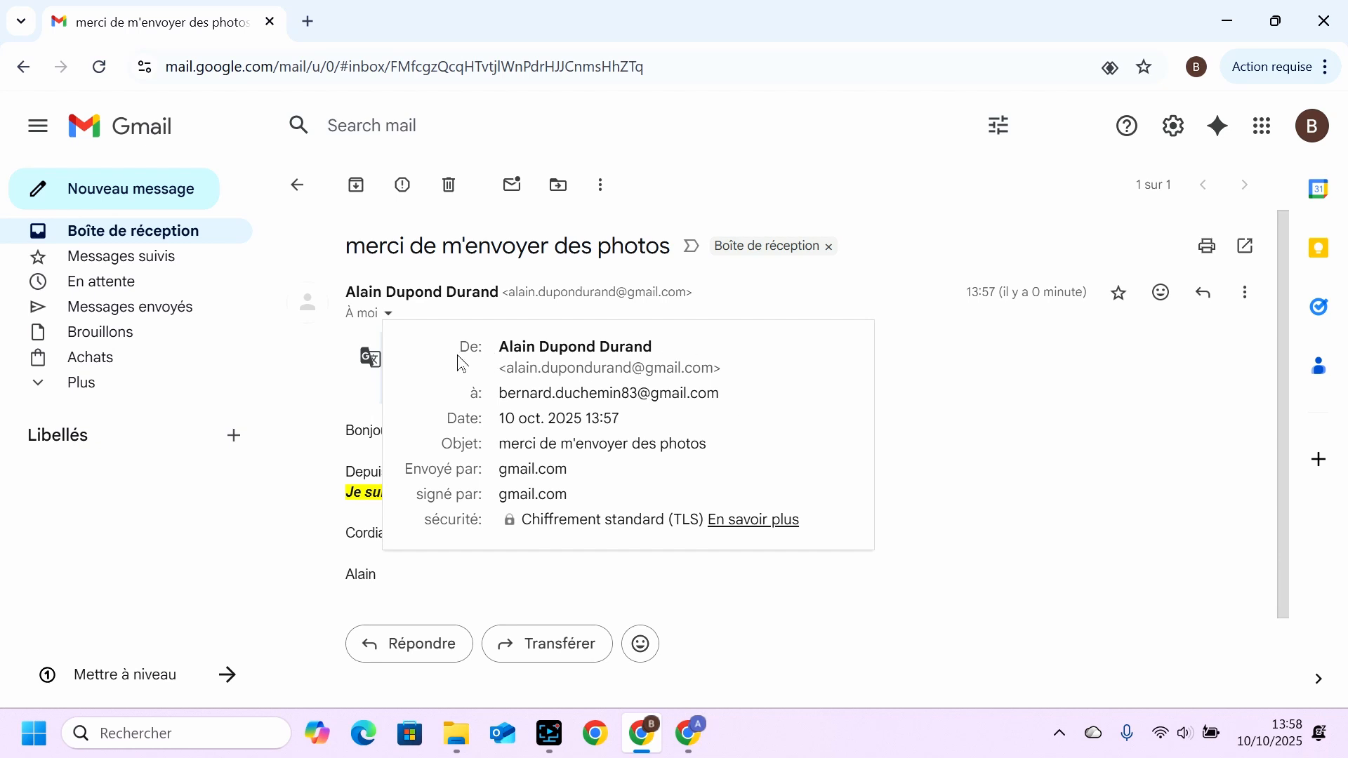
mouse_move(576, 349)
click(953, 406)
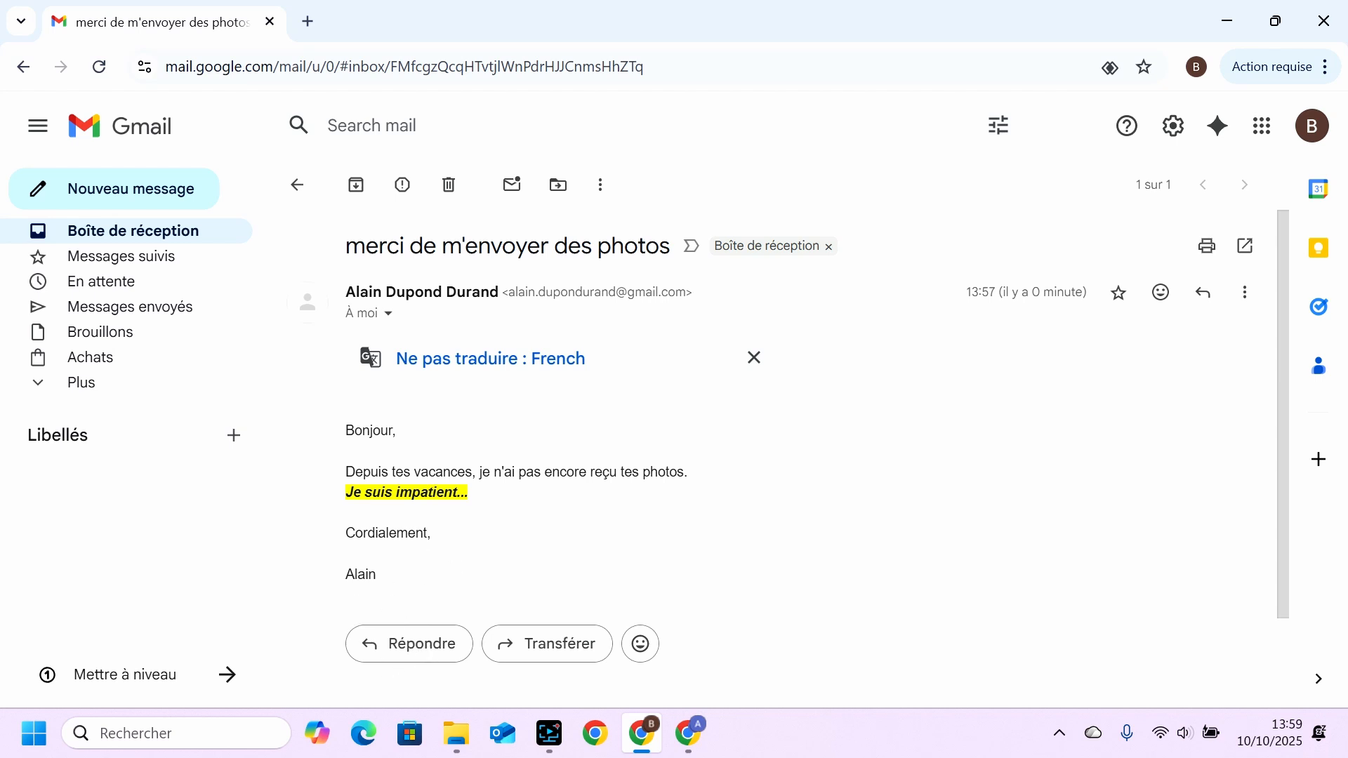
- Write a reply greeting the sender by first name with "Bonjour", followed by "Merci, je vais penser à t'envoyer ces photos." and "A+"
click(417, 649)
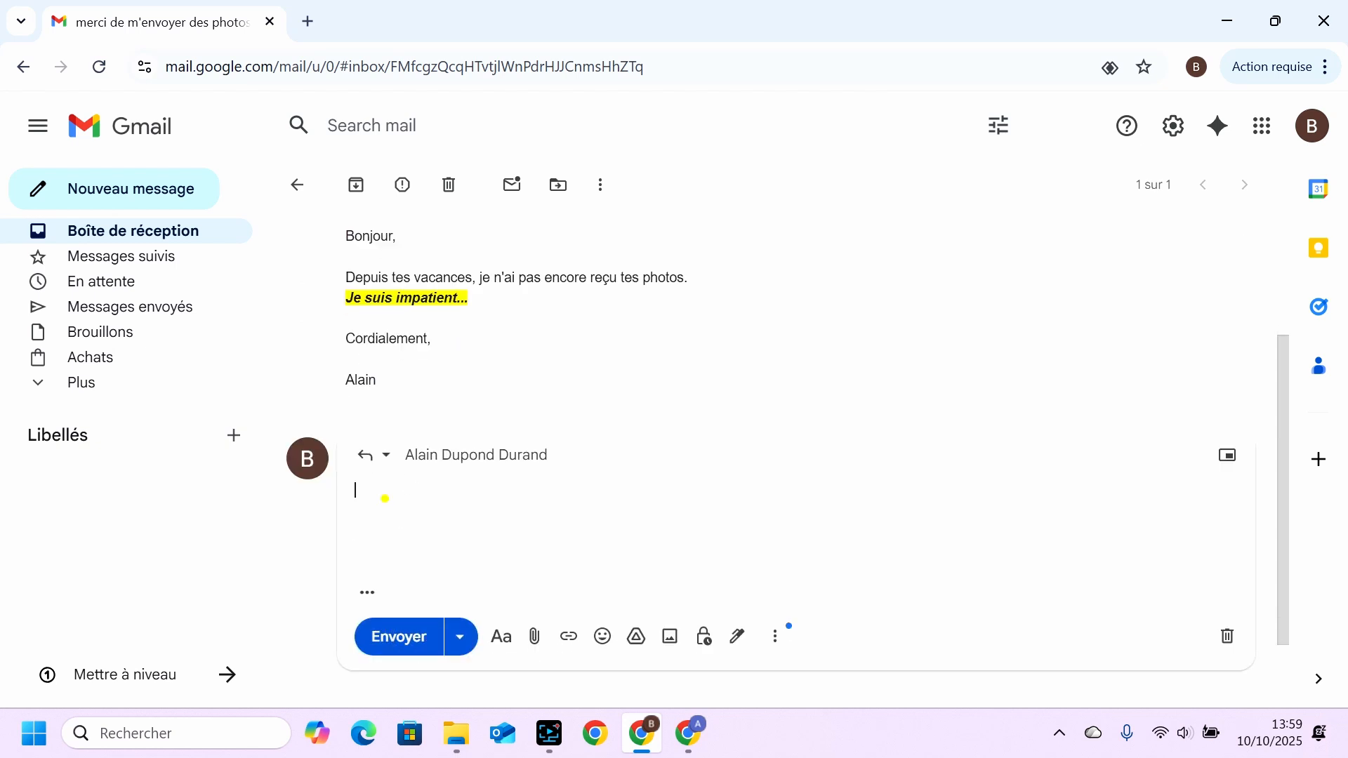
click(384, 499)
text(Bonjou)
text(r Alain,  )
text(Merci, )
text(je vais penser à)
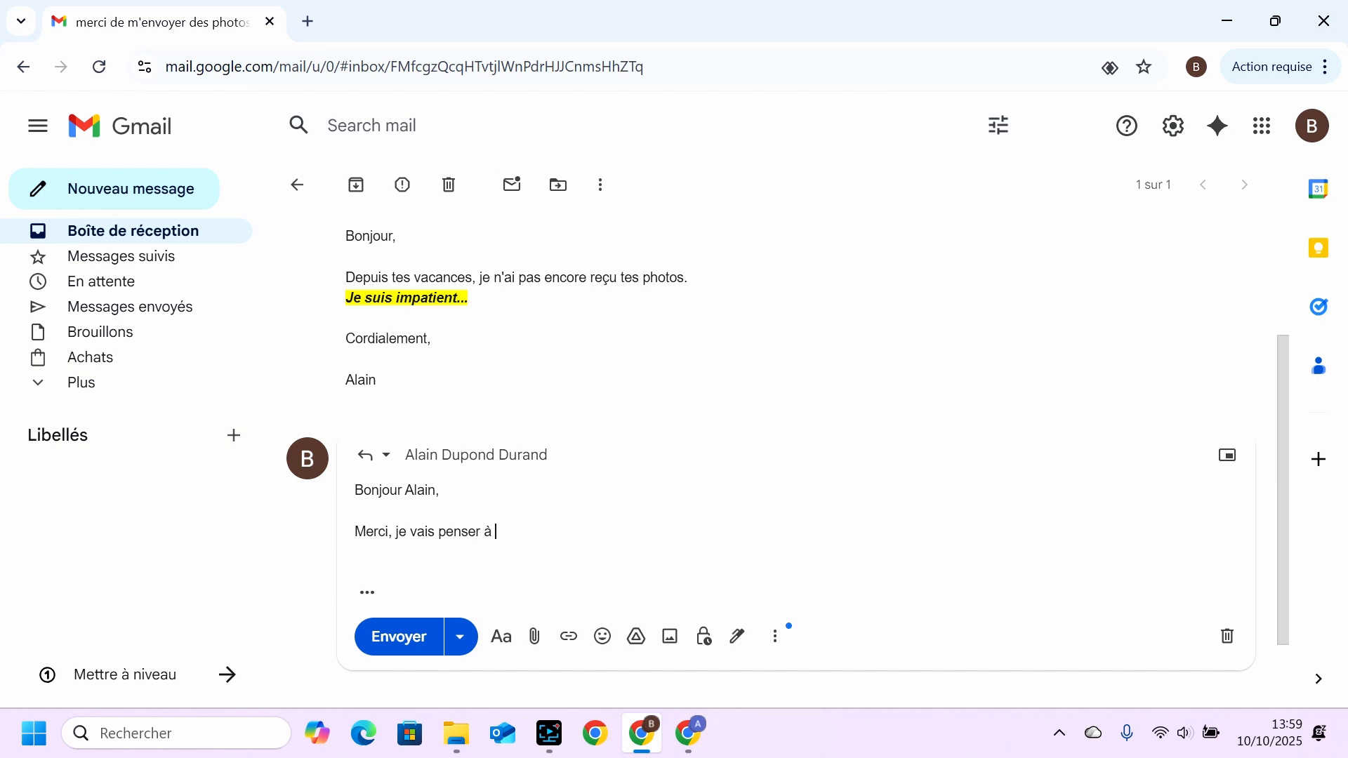
text( t'envoyer ces photos.)
key(Return)
text(A+)
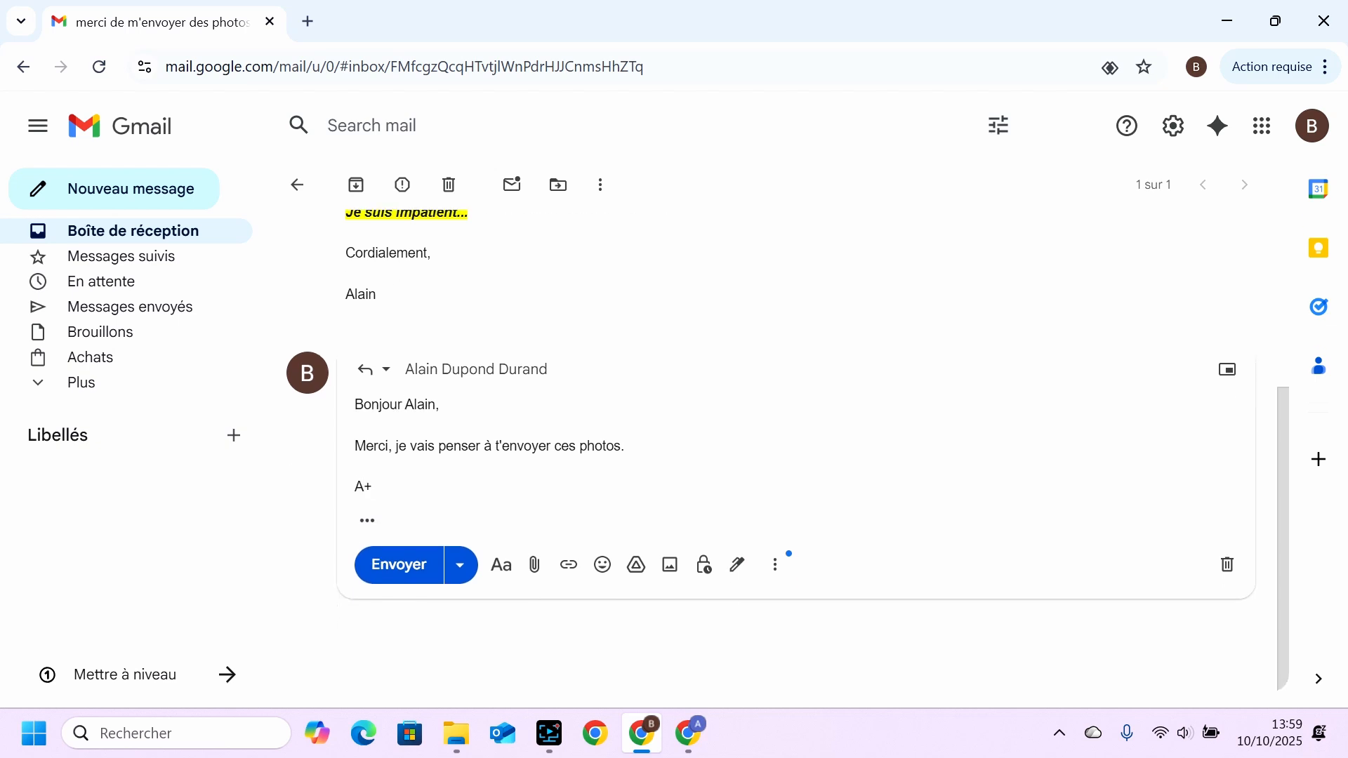
- Expand the quoted original message beneath the reply text, review the whole reply, and send it
click(369, 520)
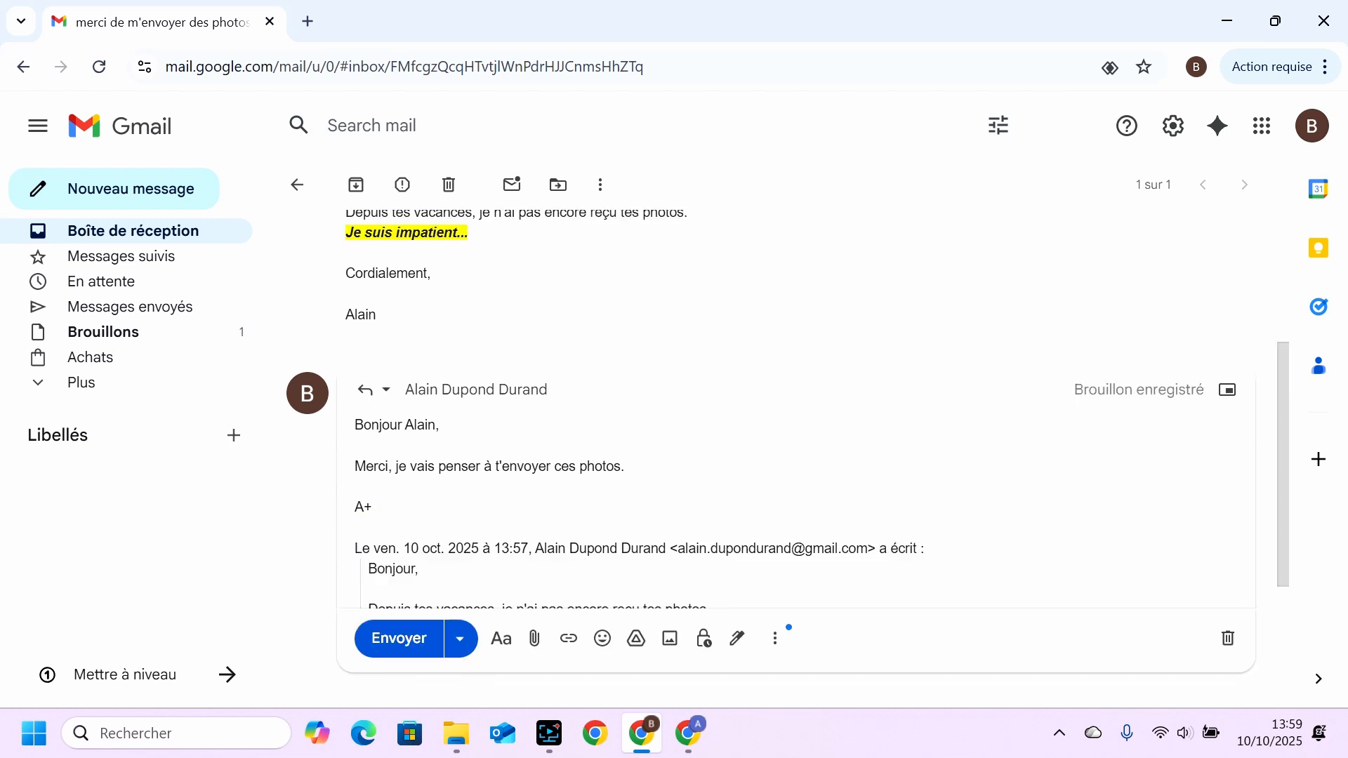
scroll(788, 409, down, 1)
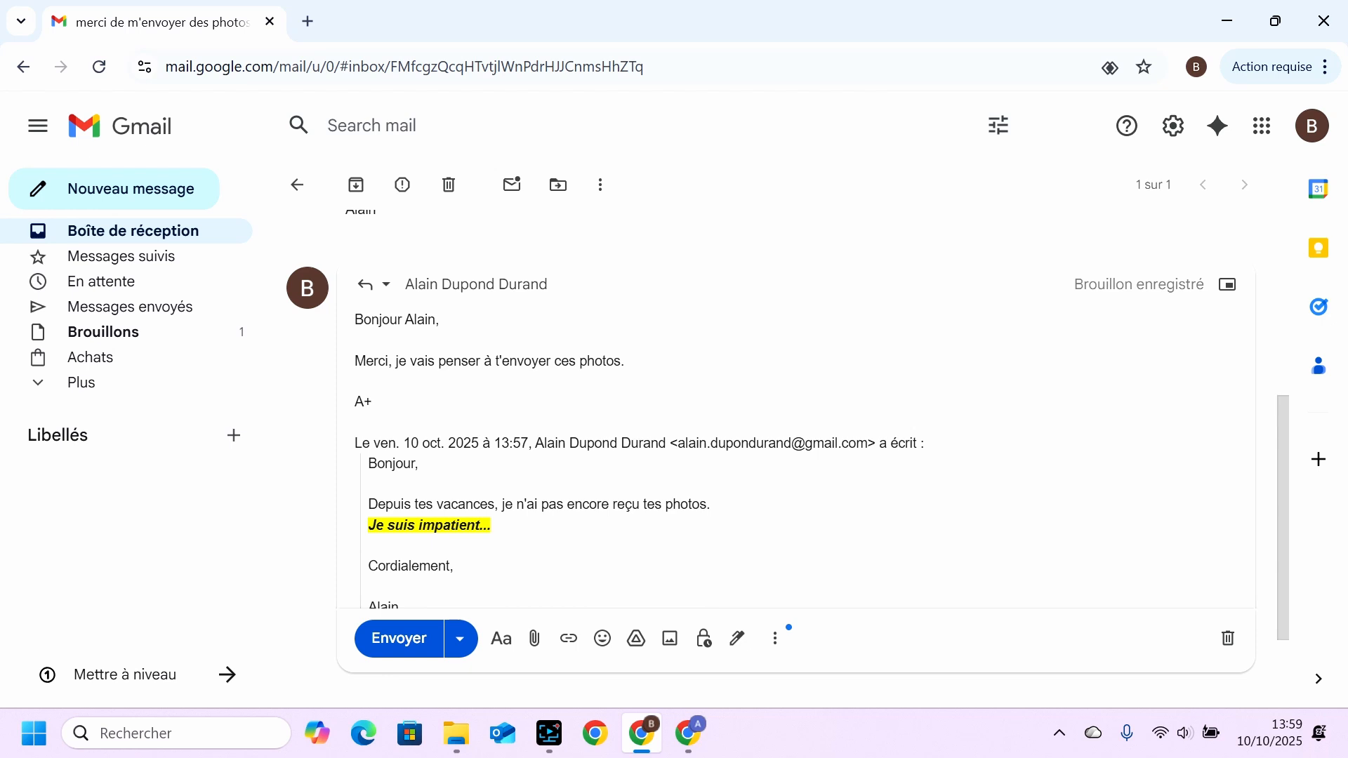
scroll(793, 421, down, 1)
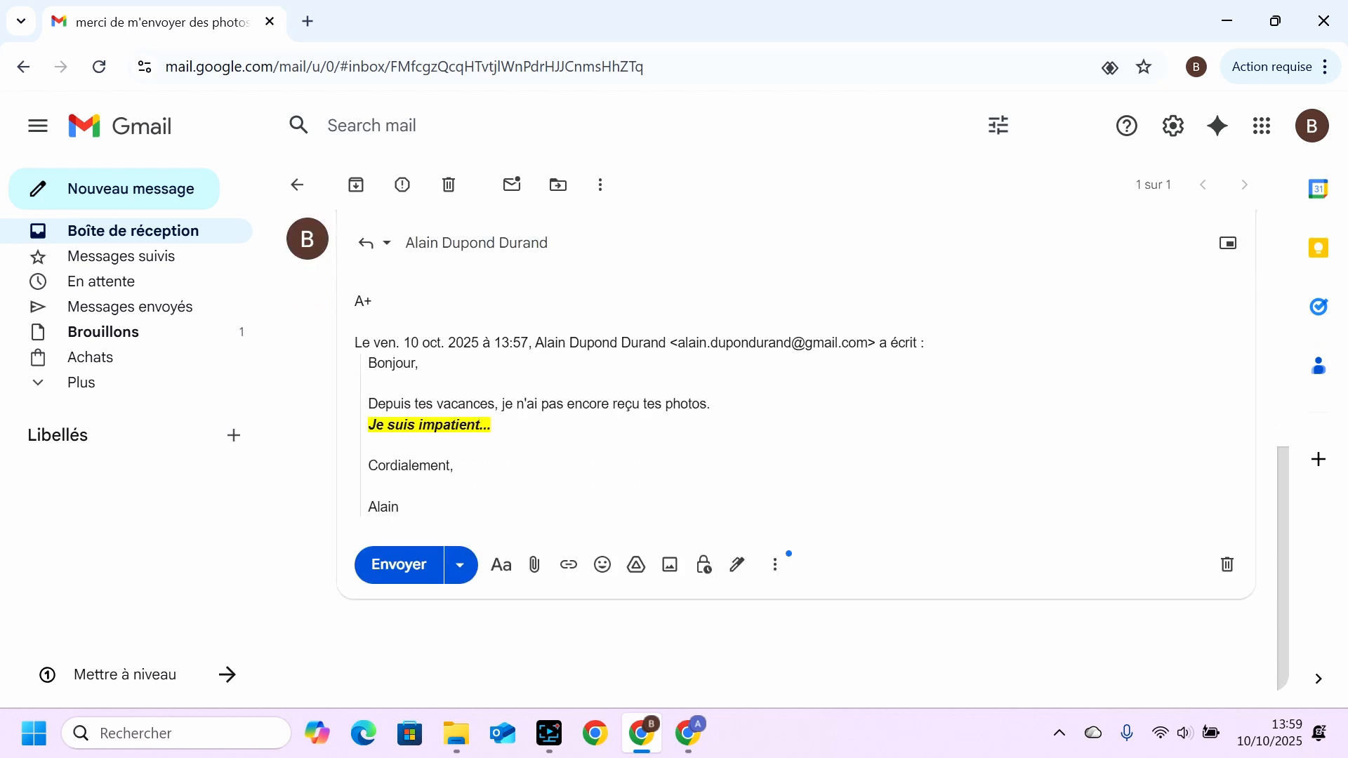
key(ctrl+Home)
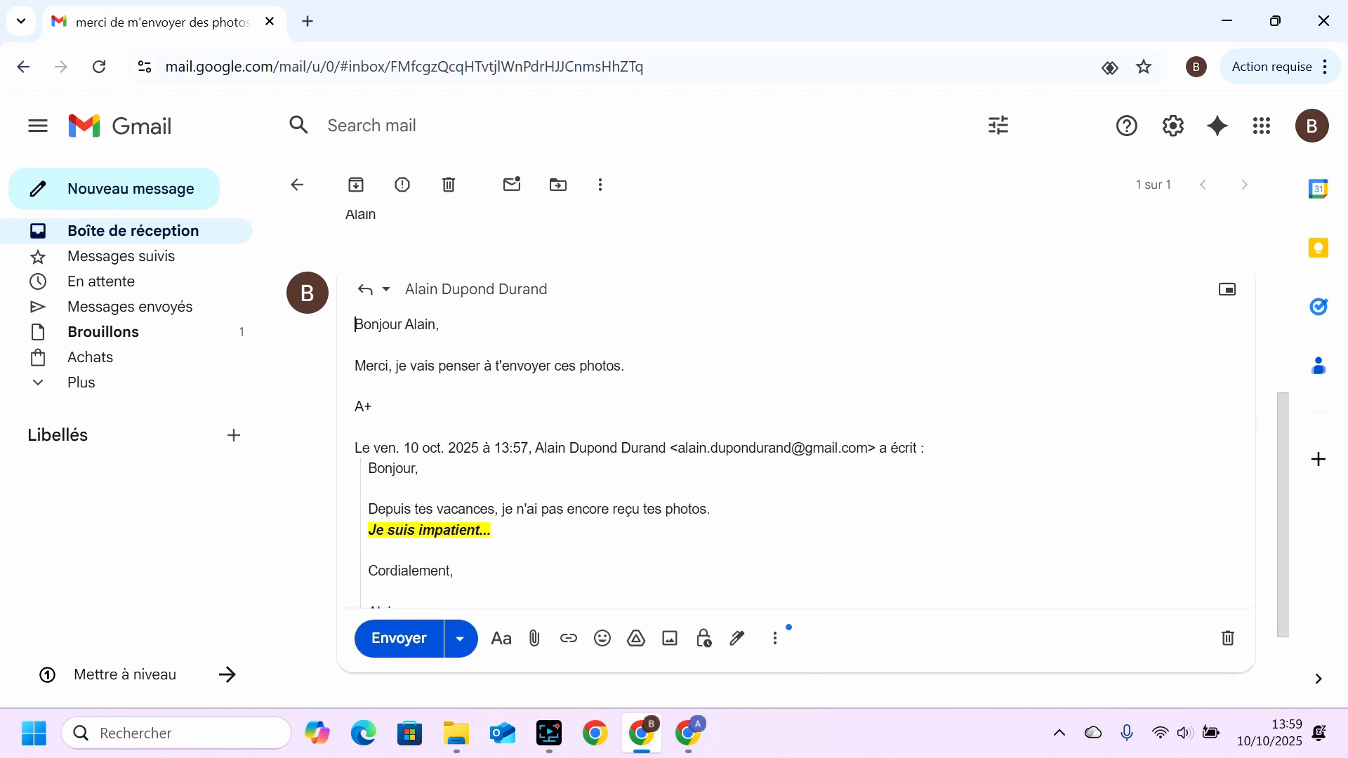
scroll(548, 526, down, 3)
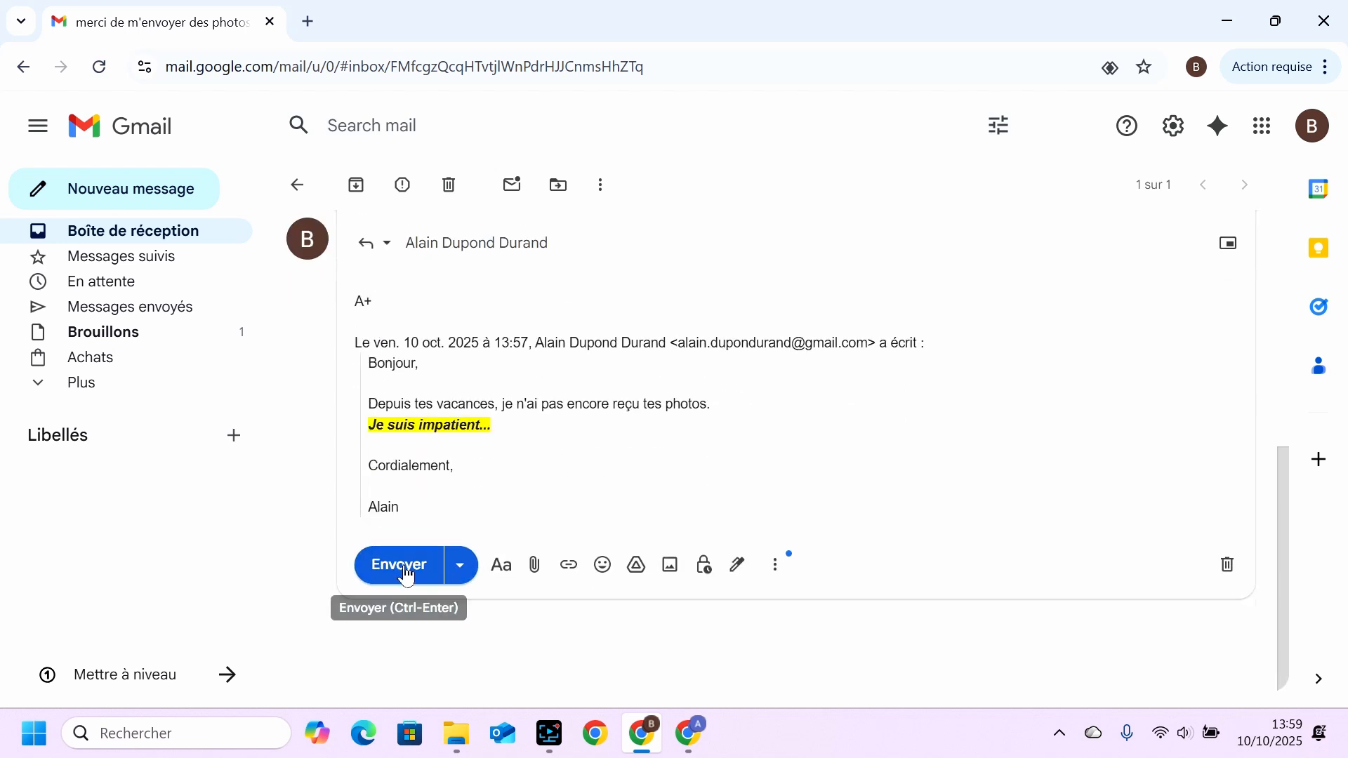
click(400, 566)
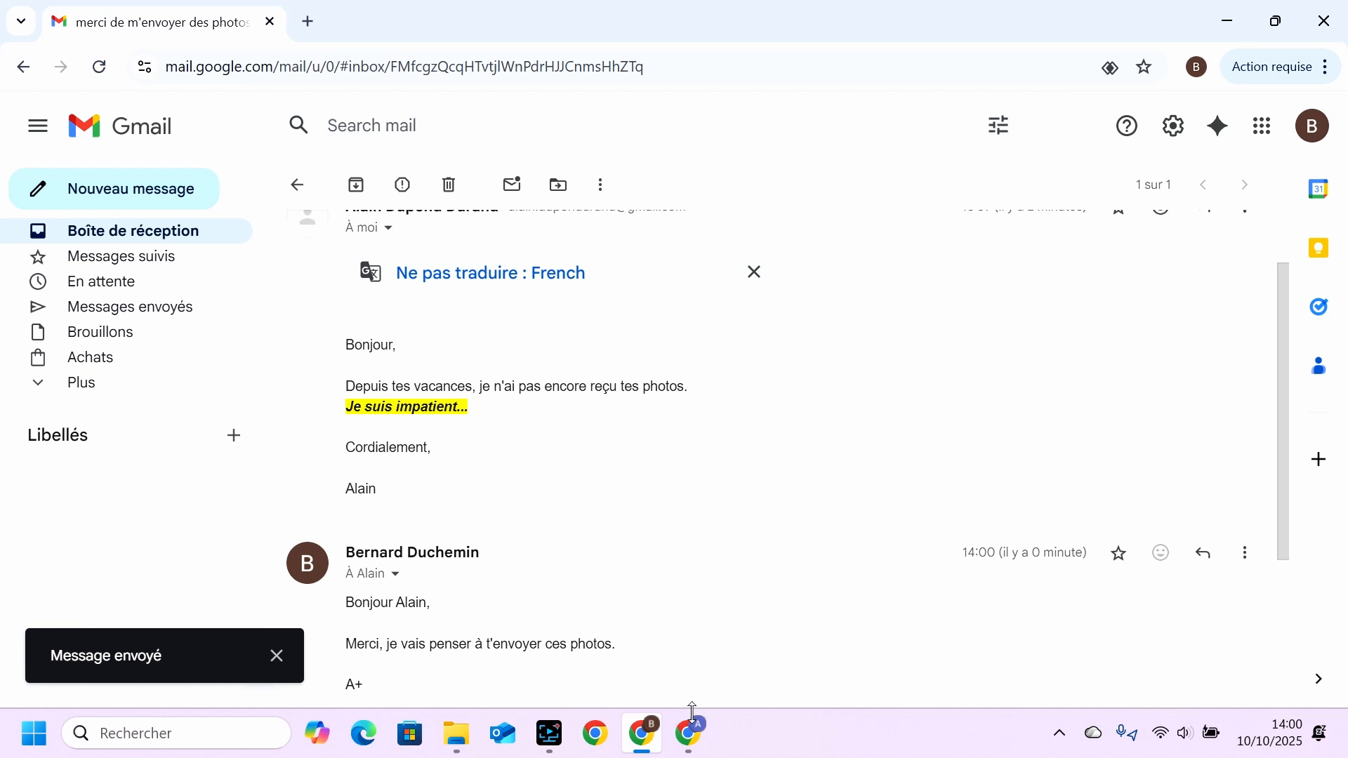
- Switch to the original sender's Gmail window showing the inbox
click(697, 742)
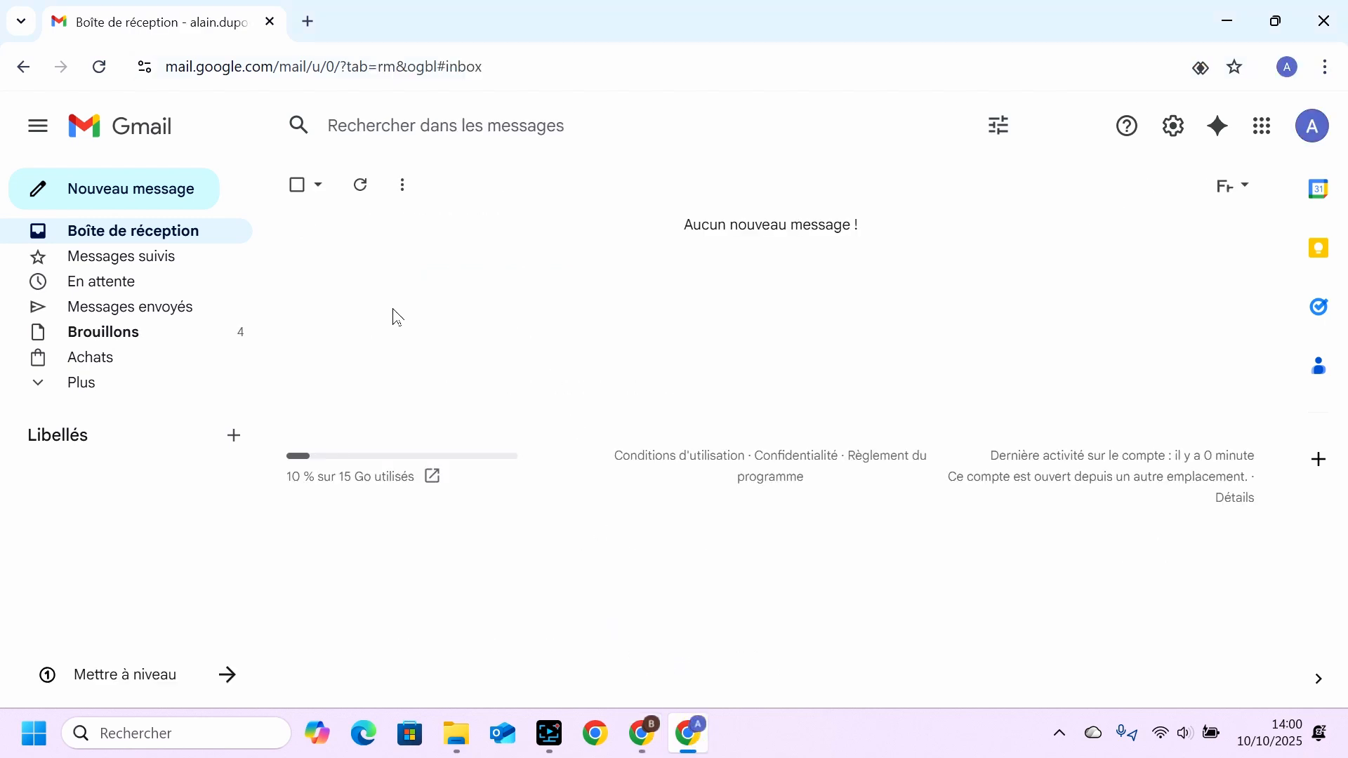